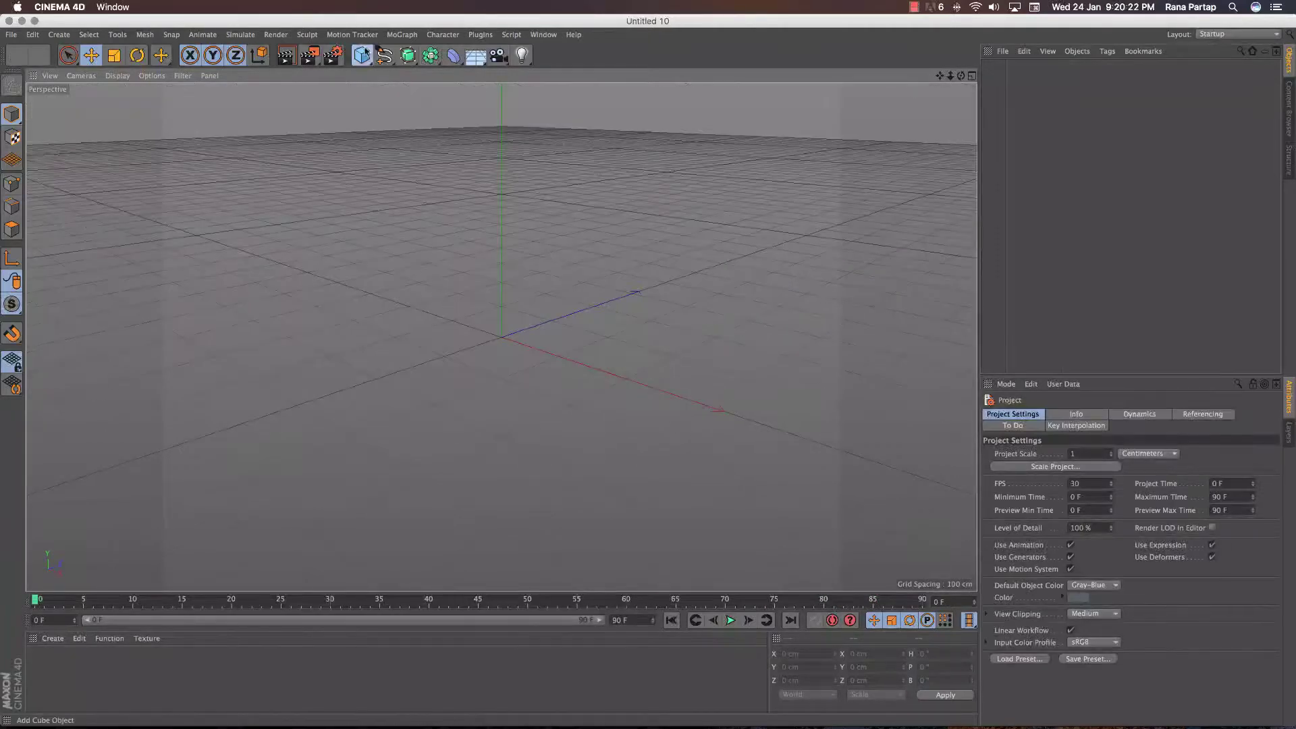
Add a Sphere primitive and a MoGraph Cloner, then nest the sphere under the Cloner.
{"action": "left_click_drag", "start_coordinate": [363, 56], "coordinate": [406, 79]}
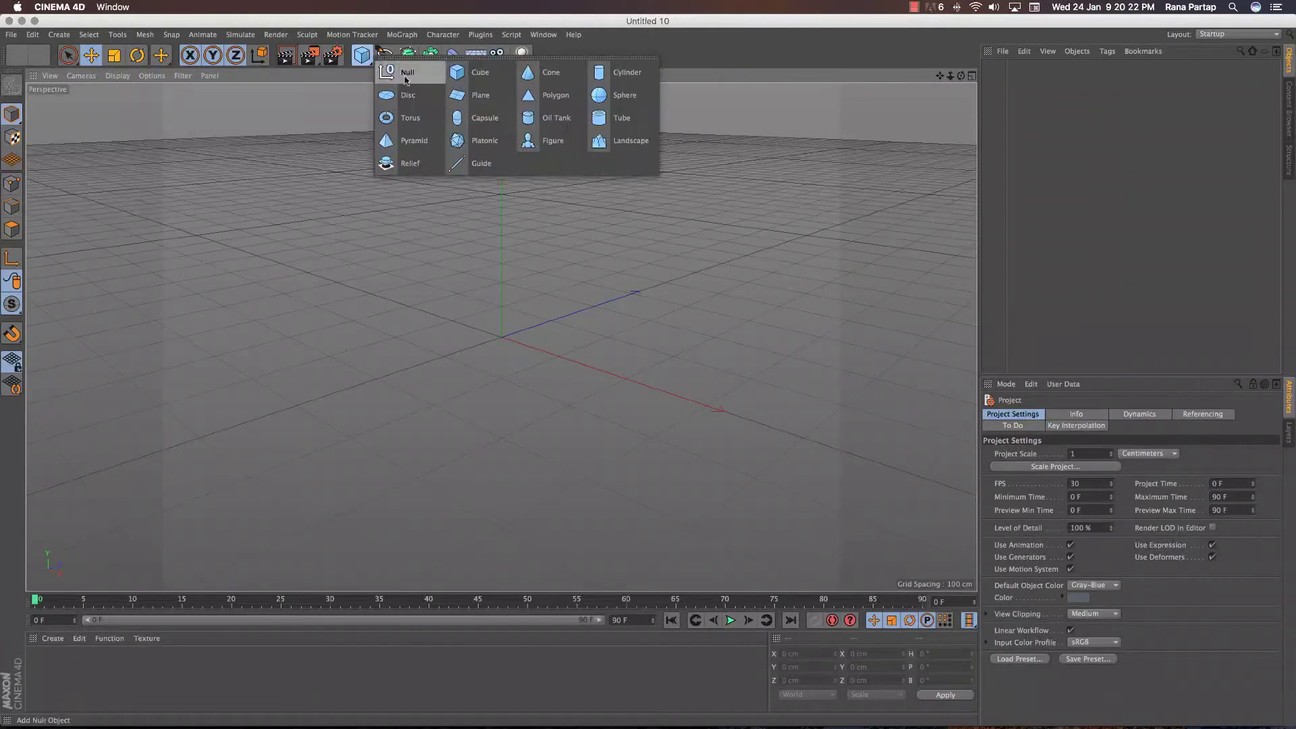
{"action": "left_click", "coordinate": [617, 91]}
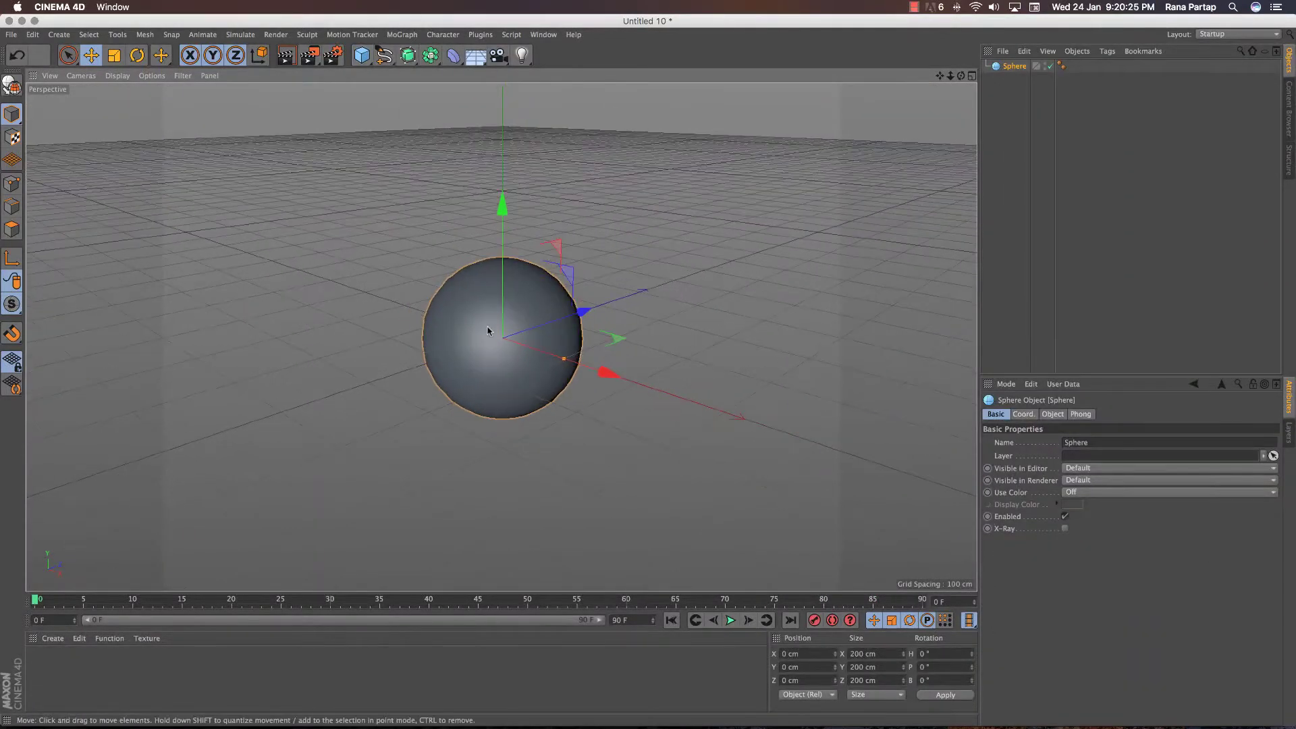
{"action": "left_click", "coordinate": [403, 35]}
{"action": "left_click", "coordinate": [425, 134]}
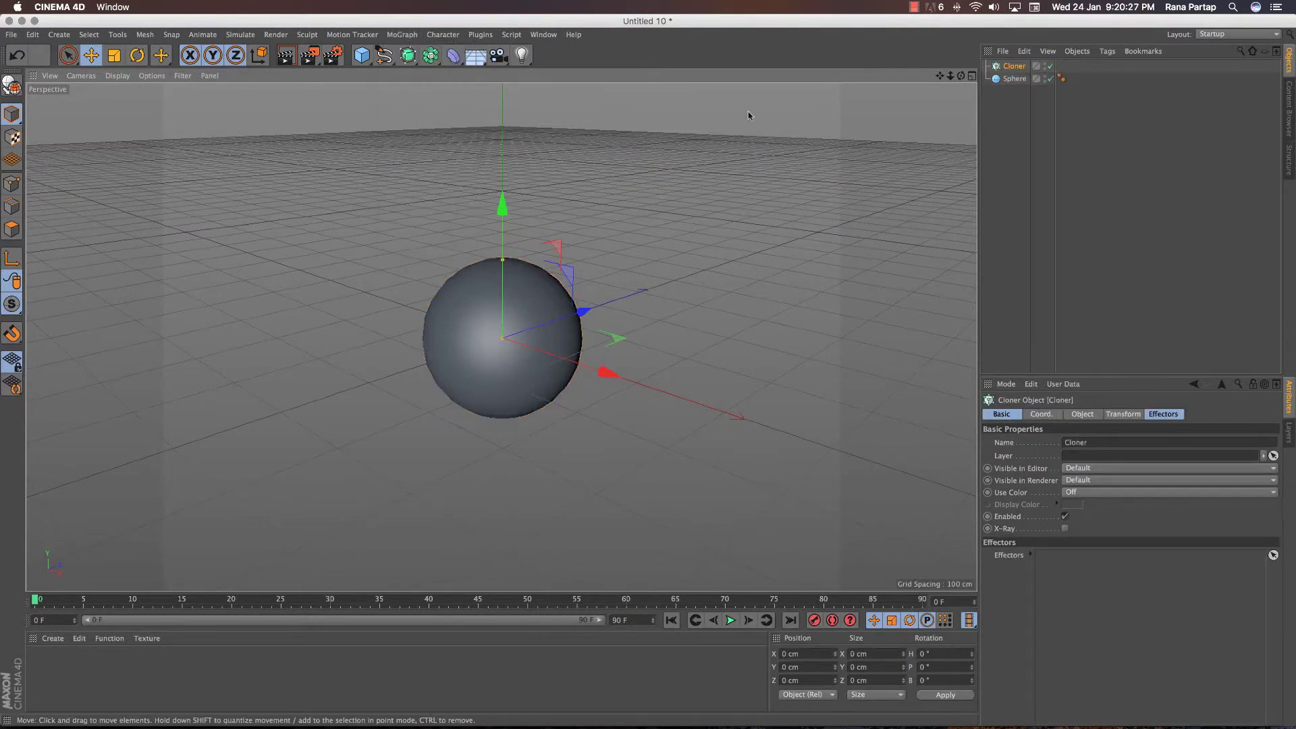
{"action": "left_click_drag", "start_coordinate": [1000, 82], "coordinate": [1018, 68]}
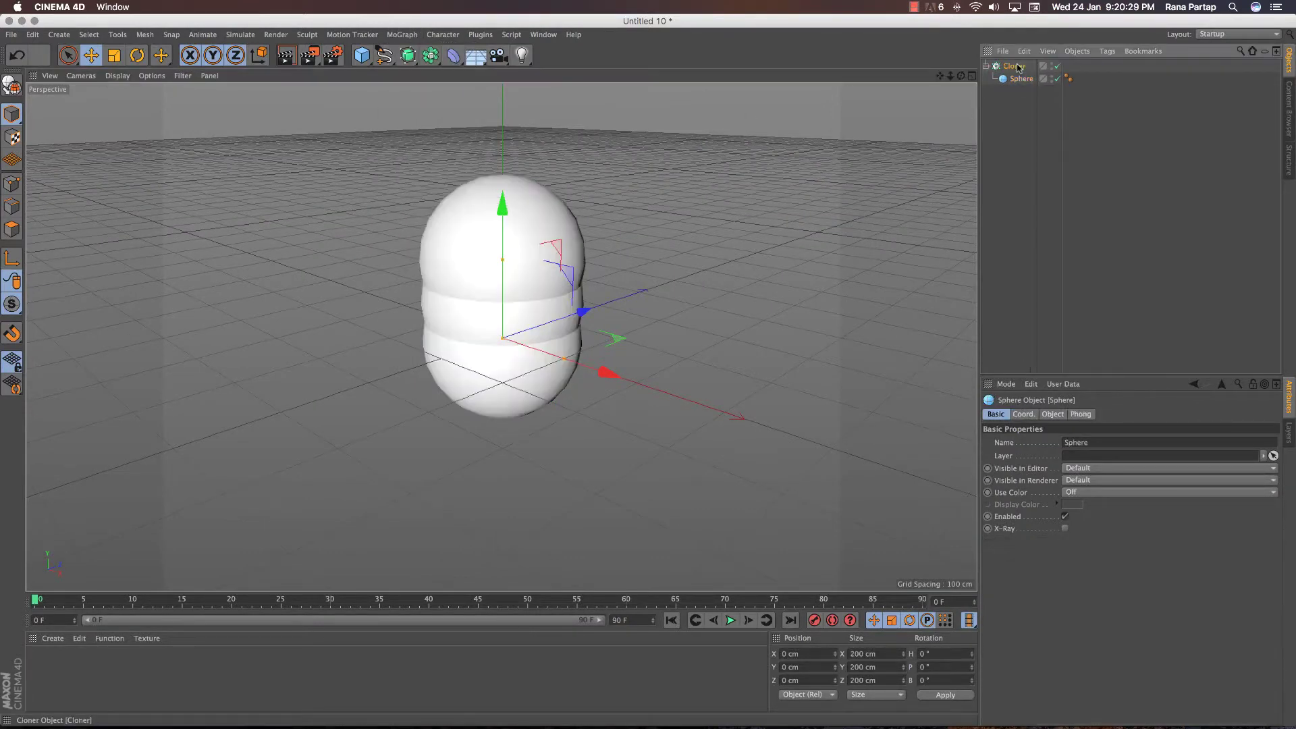
Set the Cloner to Grid Array with count 15 × 1 × 15 and Size X and Z of 2700 cm.
{"action": "left_click", "coordinate": [1083, 413]}
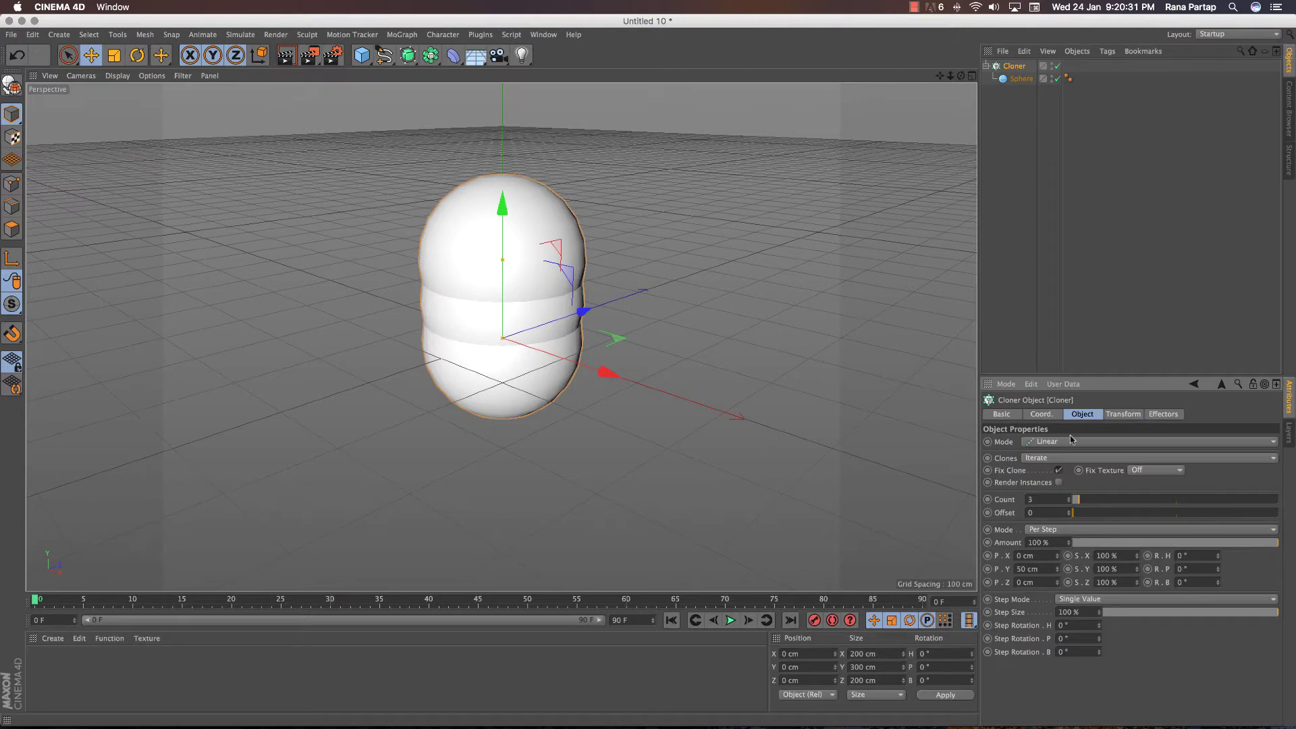
{"action": "left_click", "coordinate": [1073, 442]}
{"action": "left_click", "coordinate": [1070, 487]}
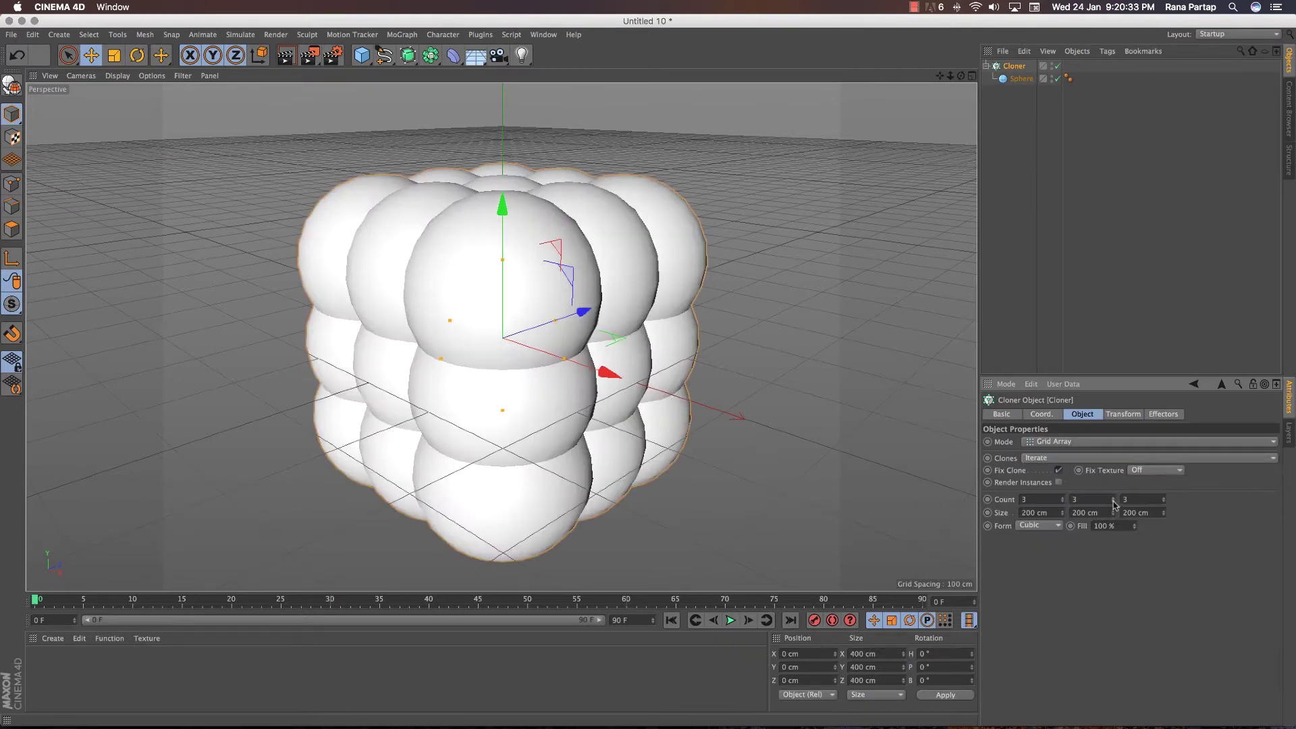
{"action": "left_click_drag", "start_coordinate": [1113, 504], "coordinate": [1087, 505]}
{"action": "type", "text": "15"}
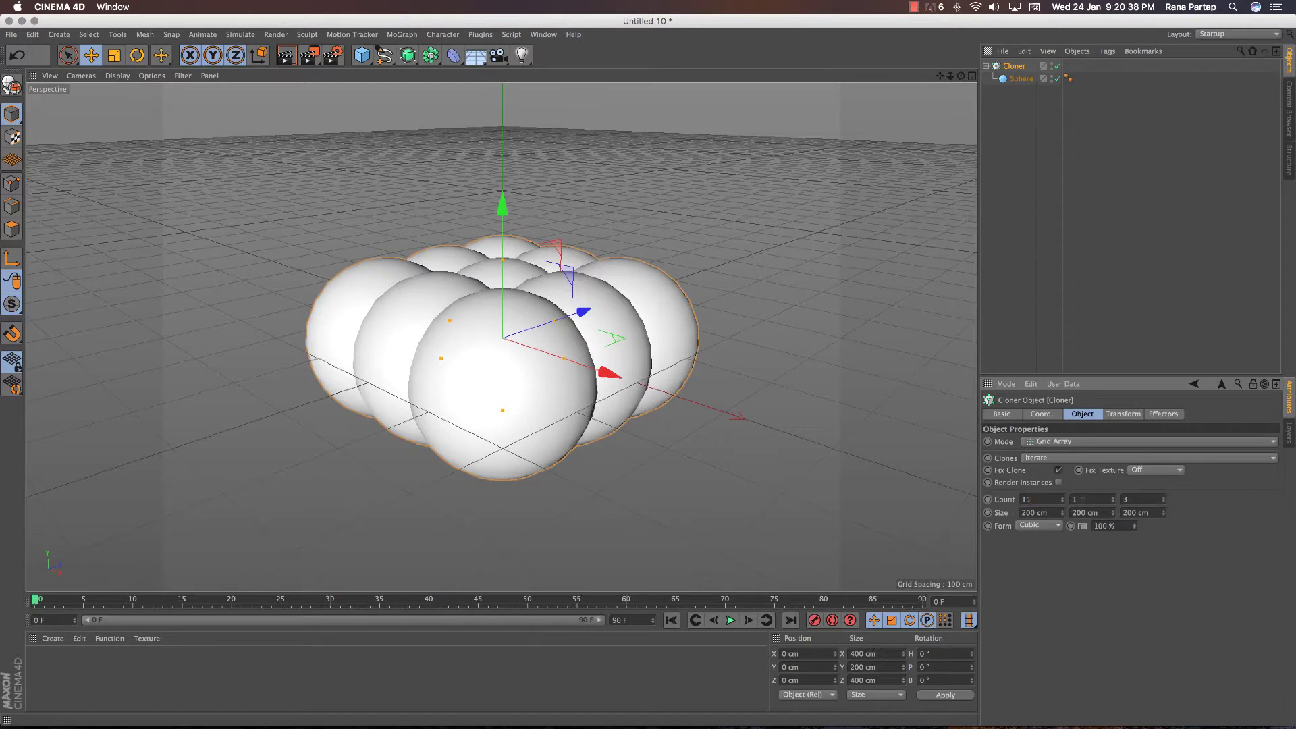
{"action": "key", "text": "Return"}
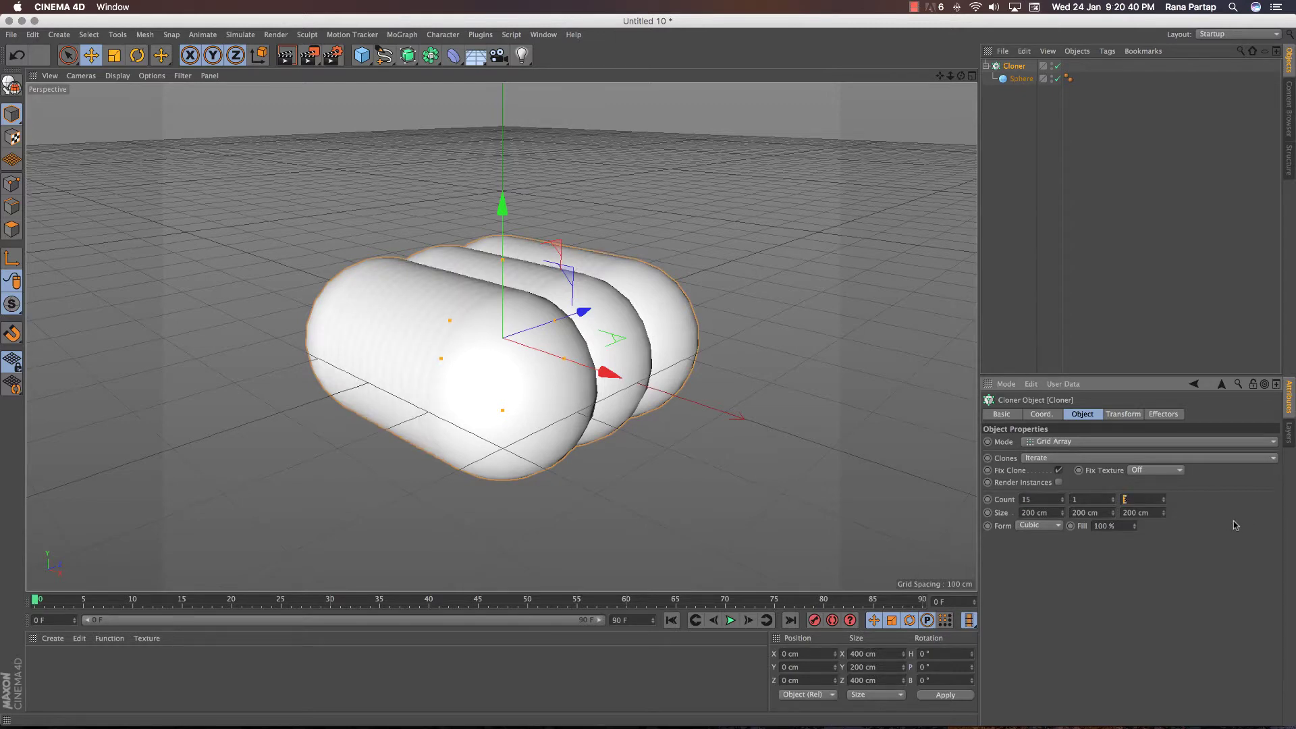
{"action": "type", "text": "15"}
{"action": "key", "text": "Return"}
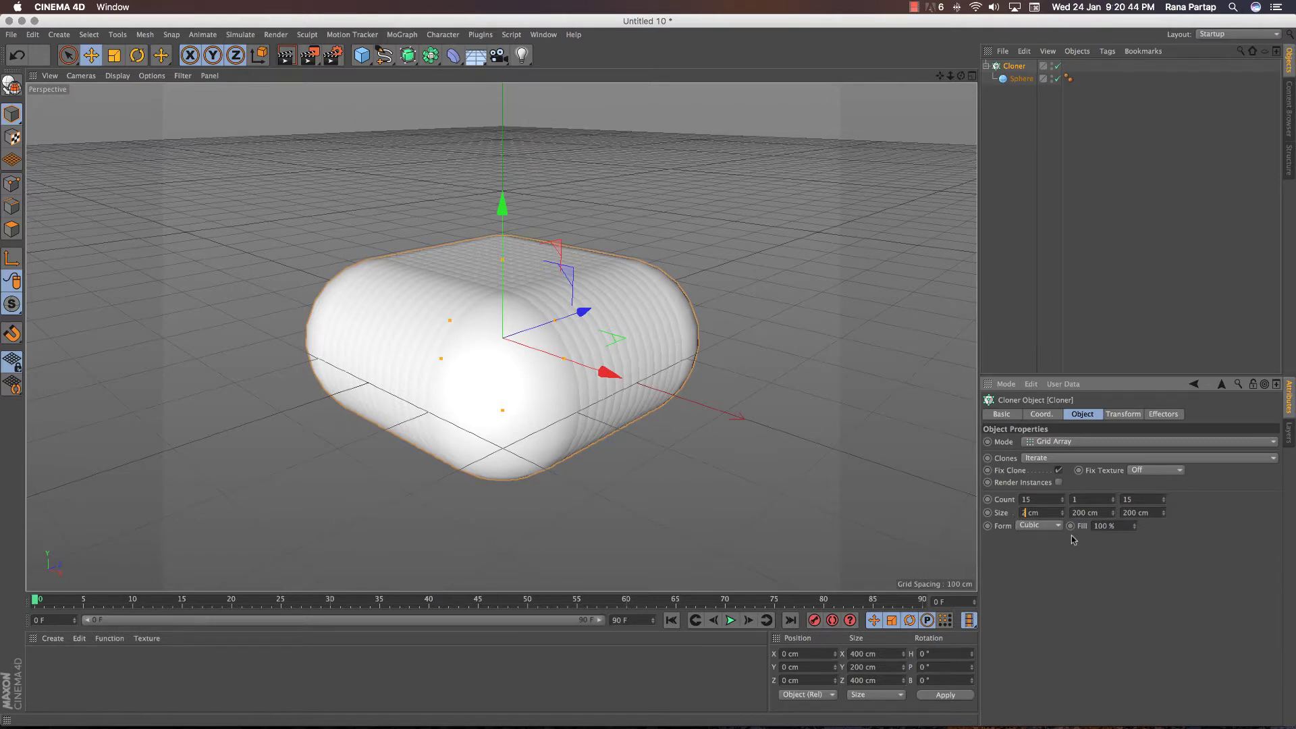
{"action": "type", "text": "2700"}
{"action": "key", "text": "Return"}
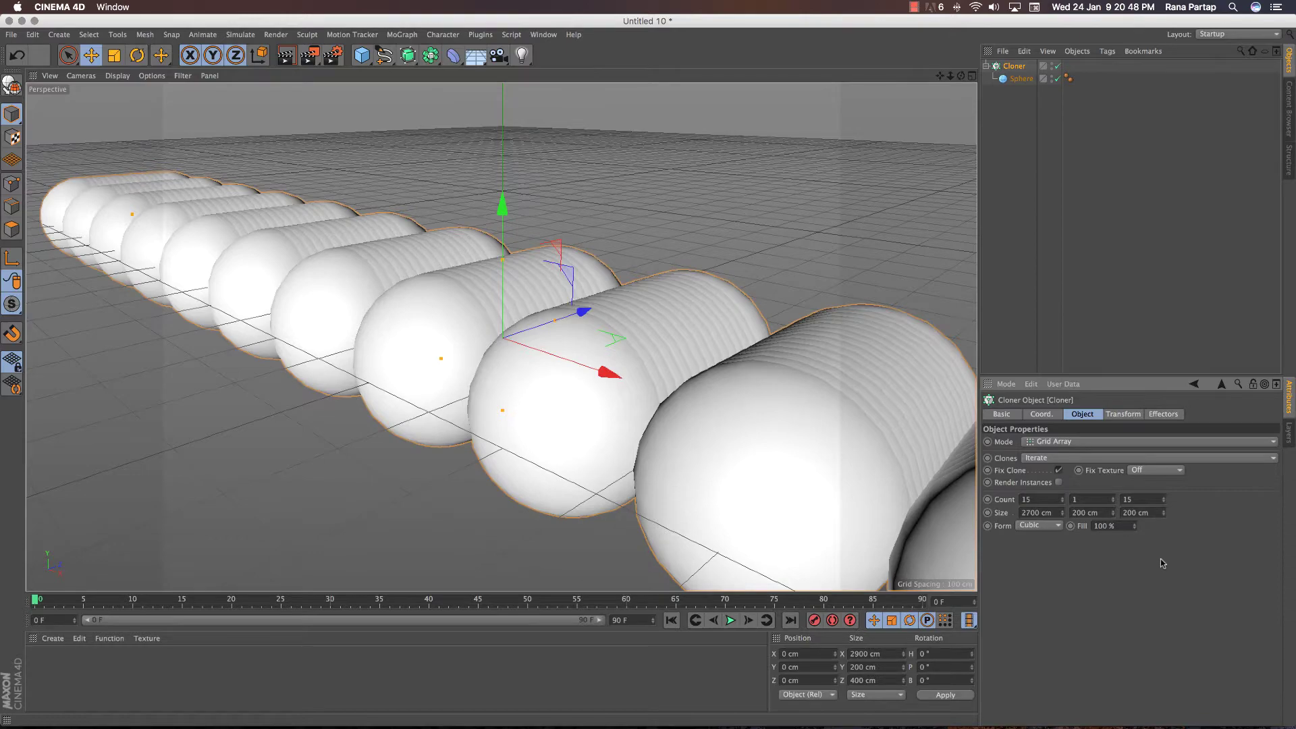
{"action": "type", "text": "2700"}
{"action": "key", "text": "Return"}
Zoom and orbit the viewport to get an overview of the sphere grid.
{"action": "scroll", "coordinate": [685, 428], "scroll_direction": "down", "scroll_amount": 3}
{"action": "scroll", "coordinate": [686, 428], "scroll_direction": "down", "scroll_amount": 4}
{"action": "scroll", "coordinate": [686, 428], "scroll_direction": "down", "scroll_amount": 4}
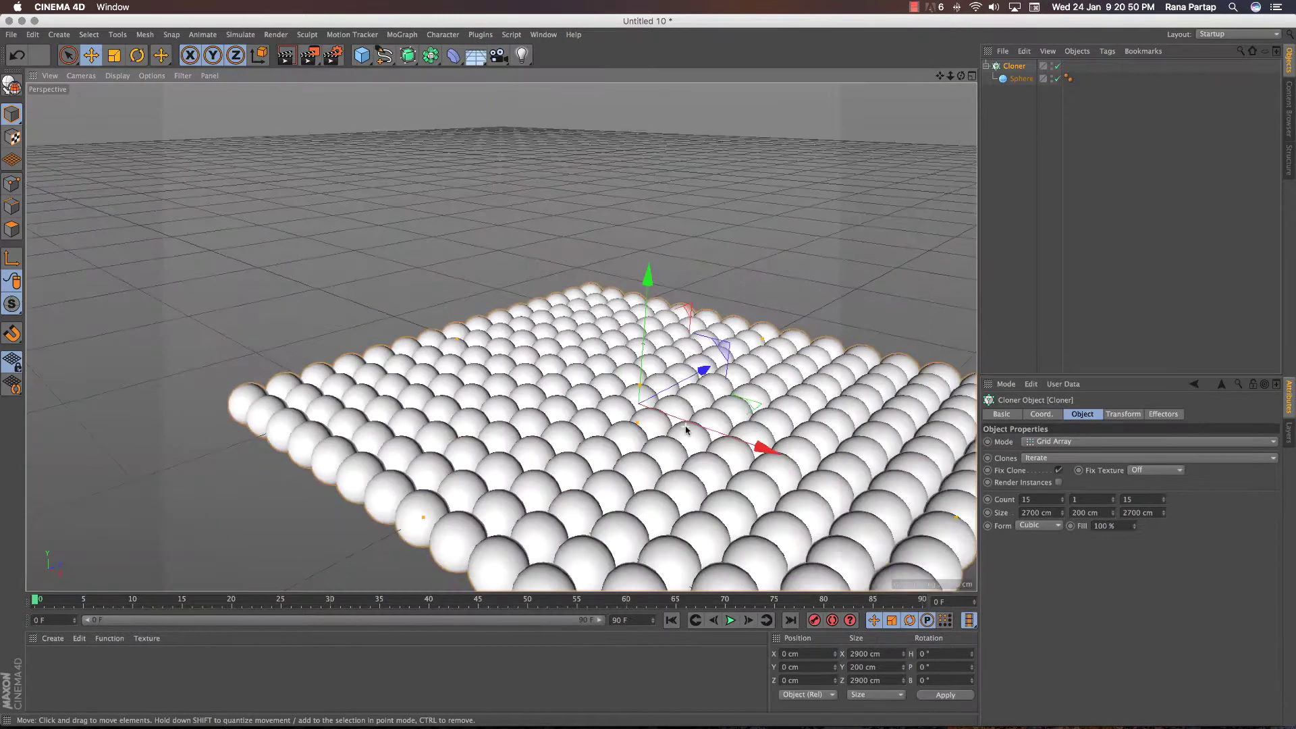
{"action": "scroll", "coordinate": [686, 428], "scroll_direction": "down", "scroll_amount": 3}
{"action": "scroll", "coordinate": [642, 378], "scroll_direction": "down", "scroll_amount": 2}
{"action": "scroll", "coordinate": [591, 331], "scroll_direction": "down", "scroll_amount": 2}
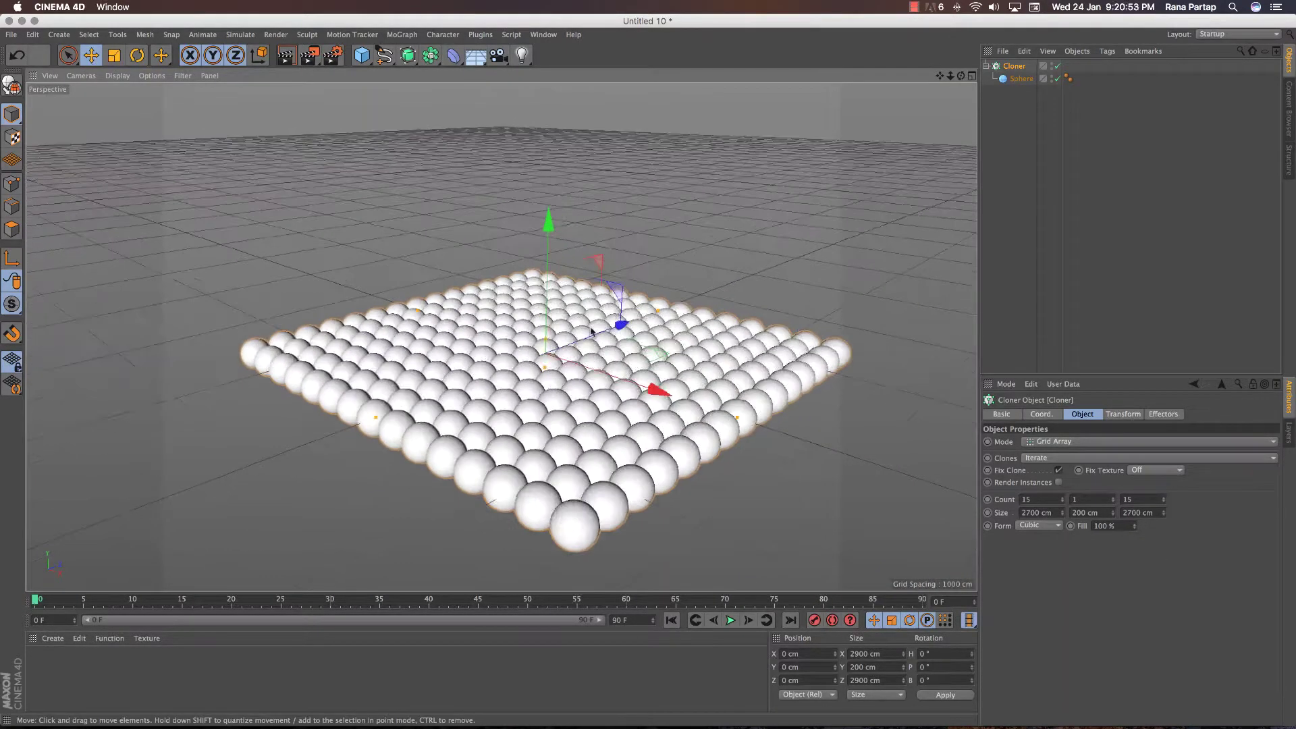
{"action": "mouse_move", "coordinate": [591, 331]}
{"action": "left_mouse_down", "text": "alt"}
{"action": "mouse_move", "coordinate": [584, 378]}
{"action": "mouse_move", "coordinate": [577, 290]}
{"action": "mouse_move", "coordinate": [595, 404]}
{"action": "left_mouse_up", "text": "alt"}
{"action": "scroll", "coordinate": [577, 289], "scroll_direction": "up", "scroll_amount": 3}
{"action": "scroll", "coordinate": [577, 289], "scroll_direction": "up", "scroll_amount": 4}
{"action": "scroll", "coordinate": [595, 404], "scroll_direction": "up", "scroll_amount": 3}
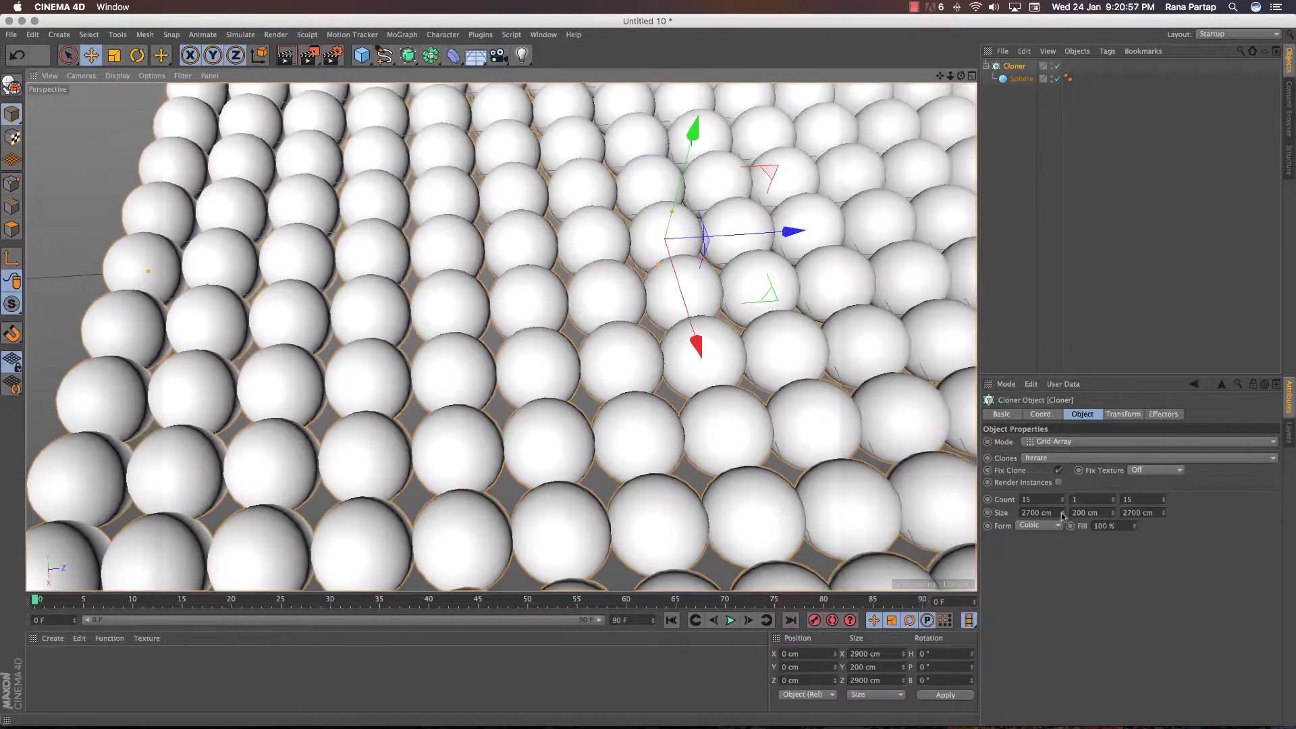
Widen the Cloner grid to about 2906 cm on X and 2962 cm on Z.
{"action": "left_click_drag", "start_coordinate": [1063, 517], "coordinate": [1065, 515]}
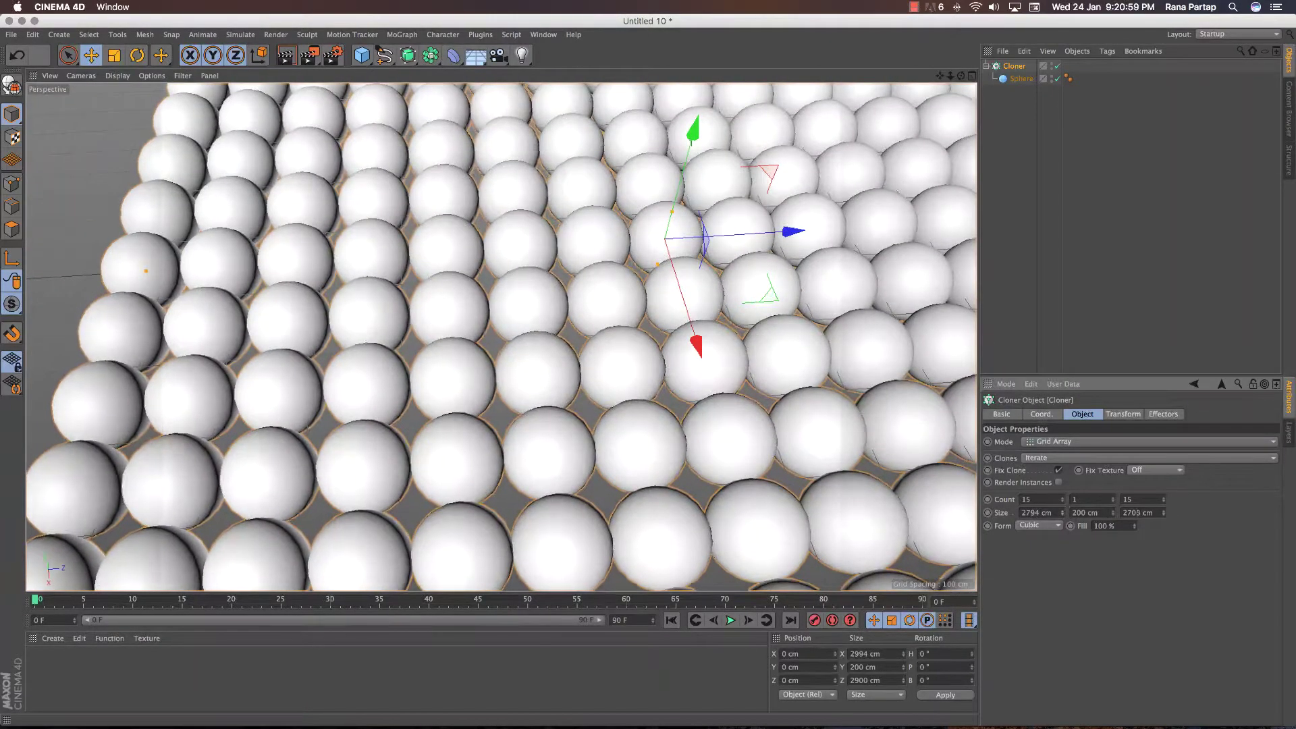
{"action": "left_click_drag", "start_coordinate": [1164, 513], "coordinate": [1146, 540]}
{"action": "mouse_move", "coordinate": [750, 458]}
{"action": "left_mouse_down", "text": "alt"}
{"action": "mouse_move", "coordinate": [552, 429]}
{"action": "mouse_move", "coordinate": [672, 430]}
{"action": "left_mouse_up", "text": "alt"}
{"action": "left_click_drag", "start_coordinate": [1062, 516], "coordinate": [1064, 511]}
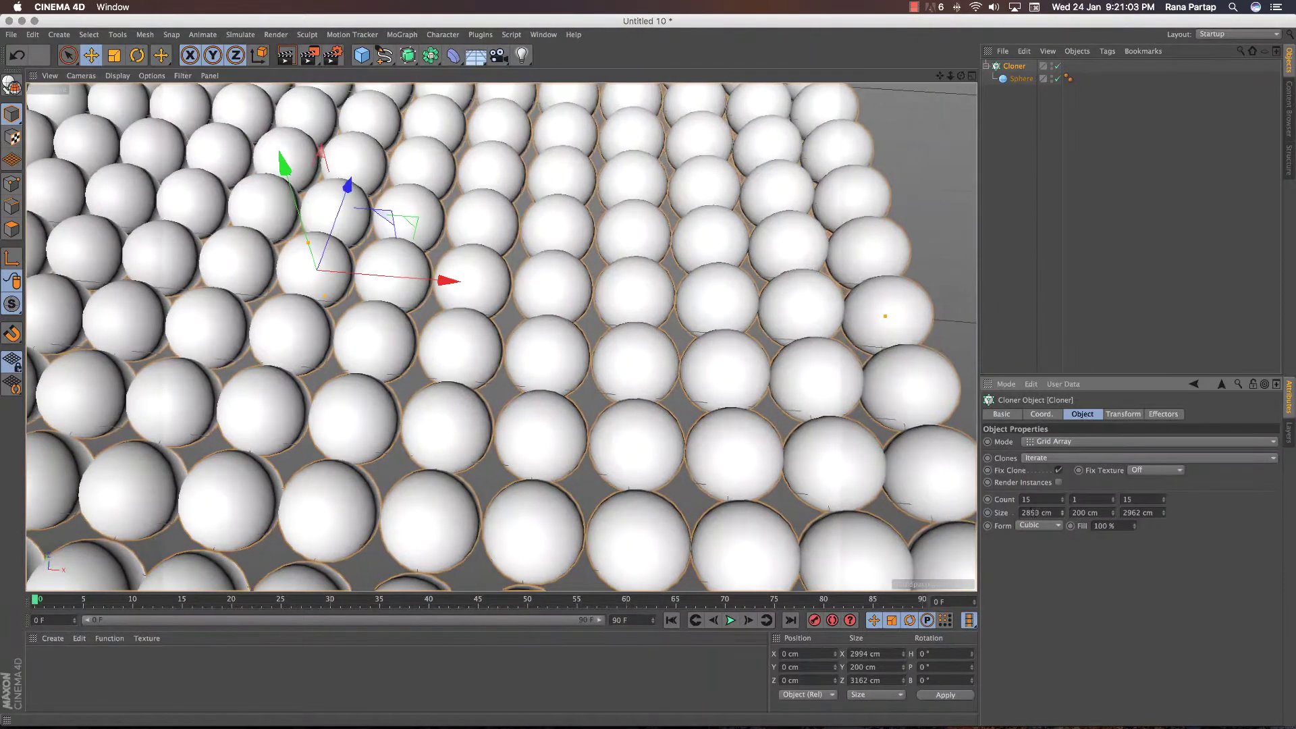
{"action": "mouse_move", "coordinate": [459, 317]}
{"action": "left_mouse_down", "text": "alt"}
{"action": "mouse_move", "coordinate": [516, 308]}
{"action": "mouse_move", "coordinate": [533, 404]}
{"action": "left_mouse_up", "text": "alt"}
{"action": "scroll", "coordinate": [517, 309], "scroll_direction": "down", "scroll_amount": 5}
{"action": "scroll", "coordinate": [516, 309], "scroll_direction": "down", "scroll_amount": 4}
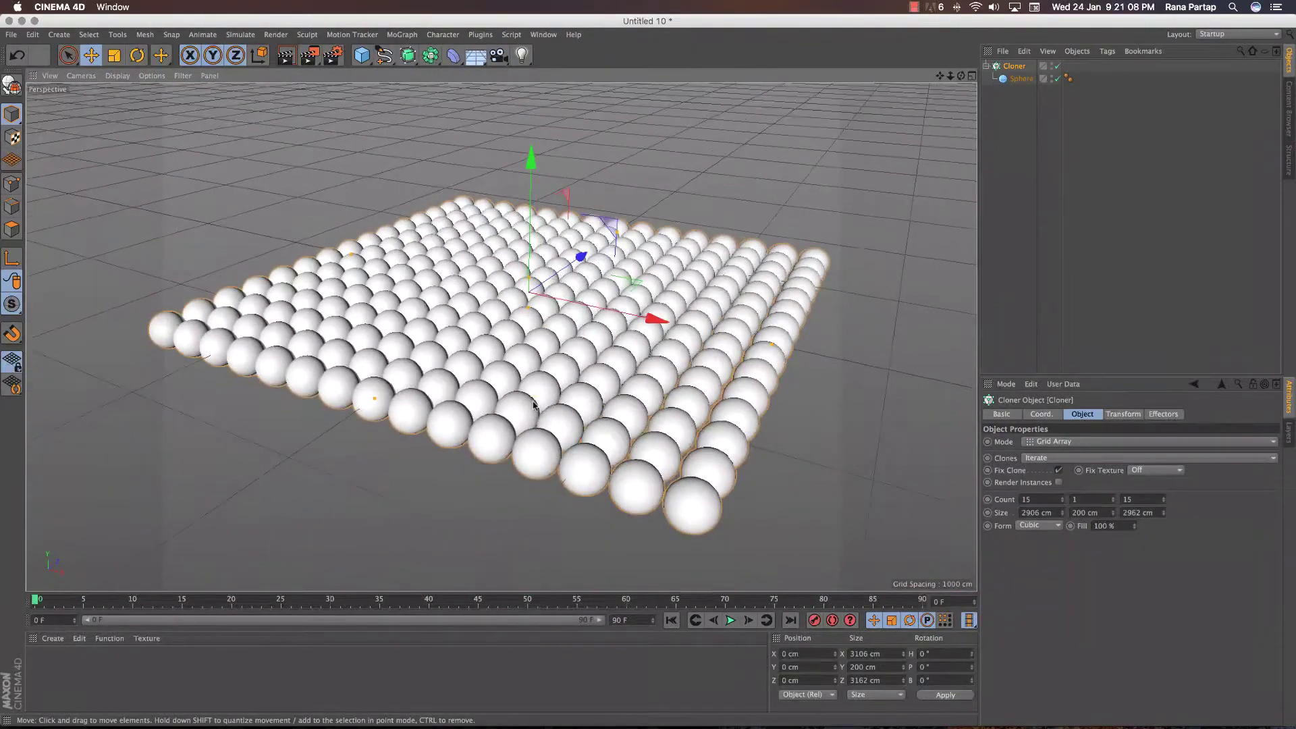
Add a Random effector to the Cloner and set its Color Mode to On.
{"action": "left_click", "coordinate": [403, 34]}
{"action": "mouse_move", "coordinate": [426, 54]}
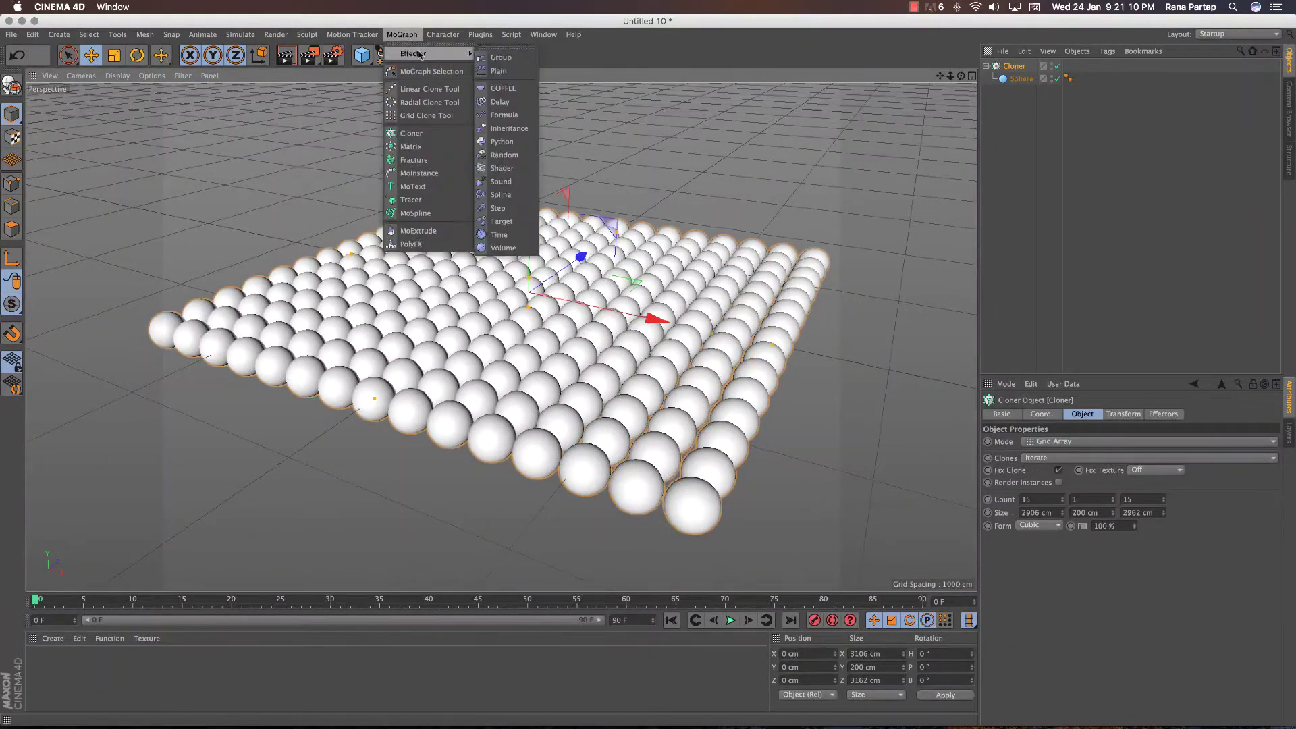
{"action": "left_click", "coordinate": [504, 155]}
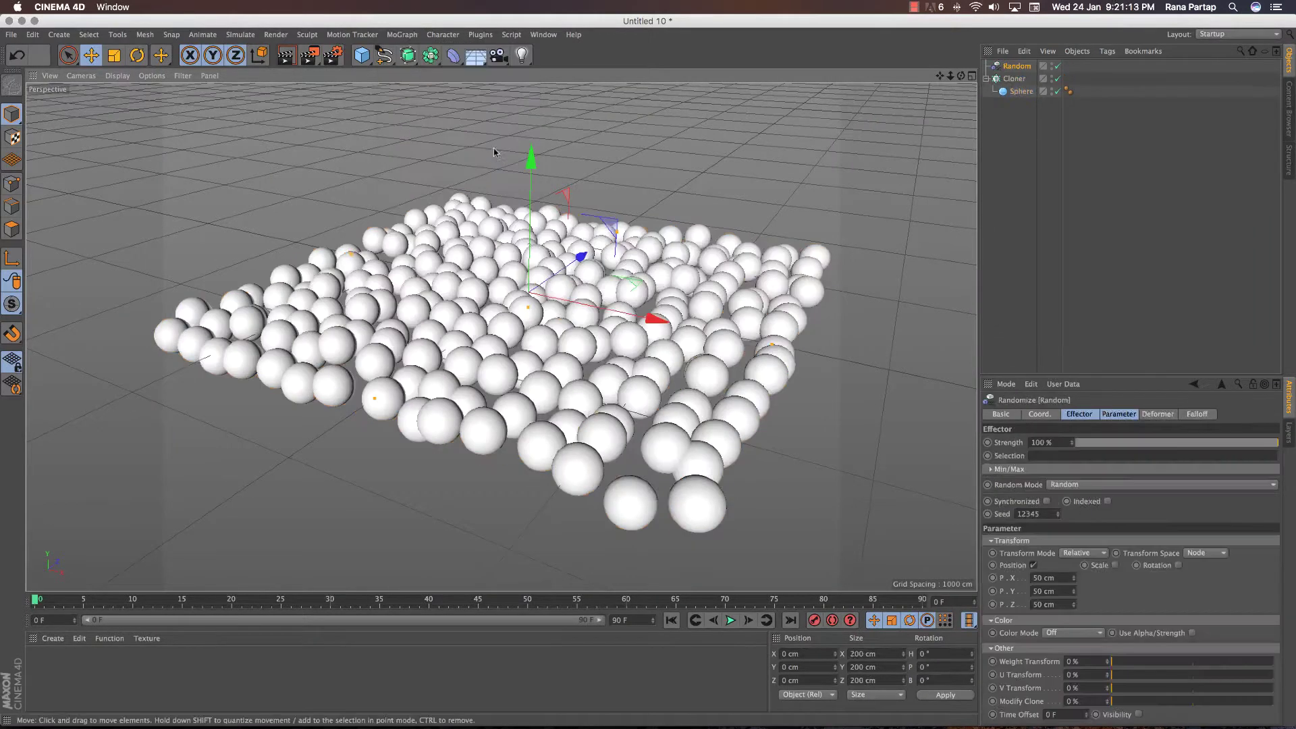
{"action": "left_click", "coordinate": [1014, 78]}
{"action": "left_click", "coordinate": [1171, 415]}
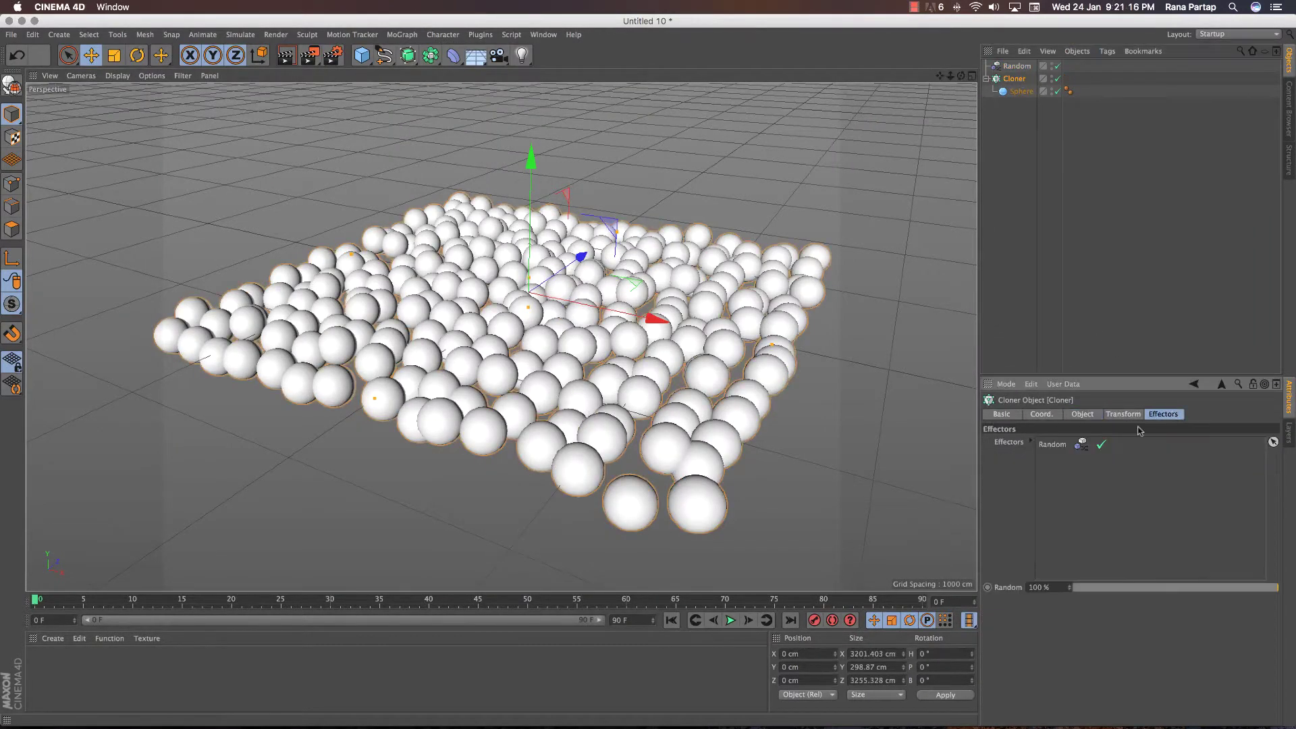
{"action": "left_click", "coordinate": [1017, 67]}
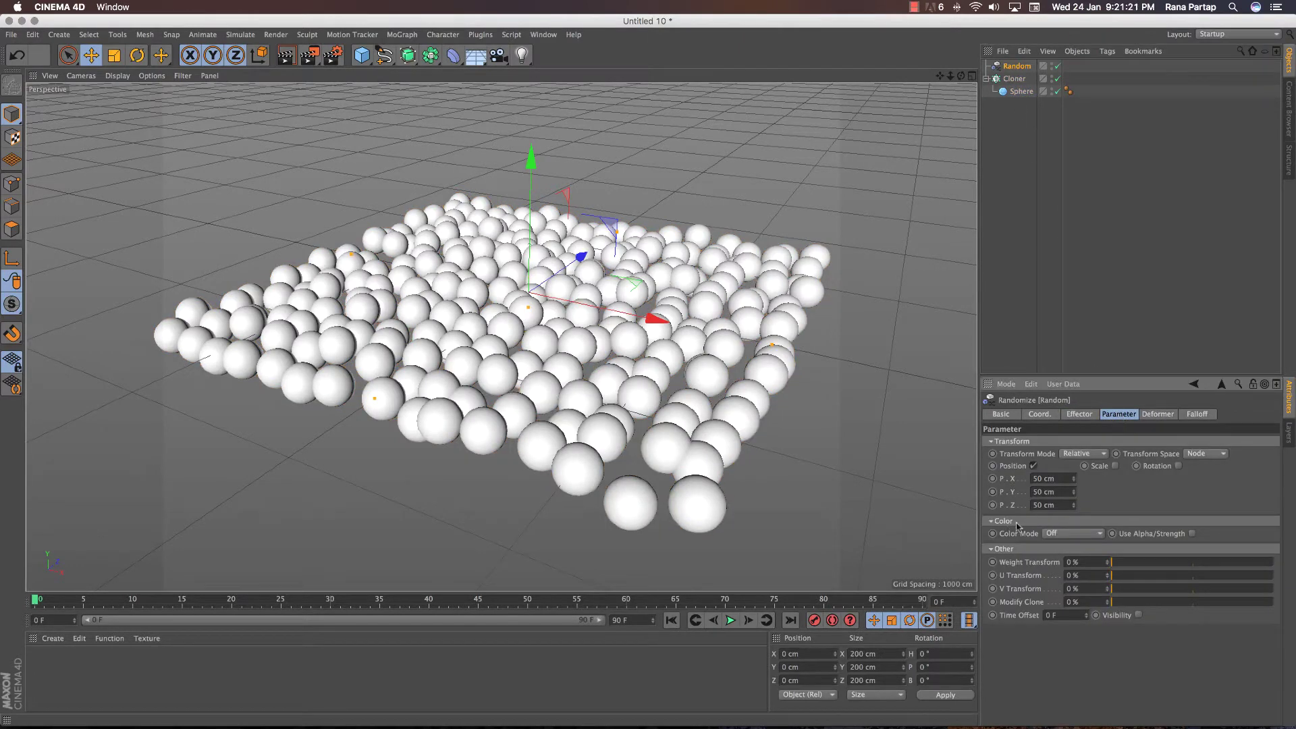
{"action": "left_click", "coordinate": [1070, 556]}
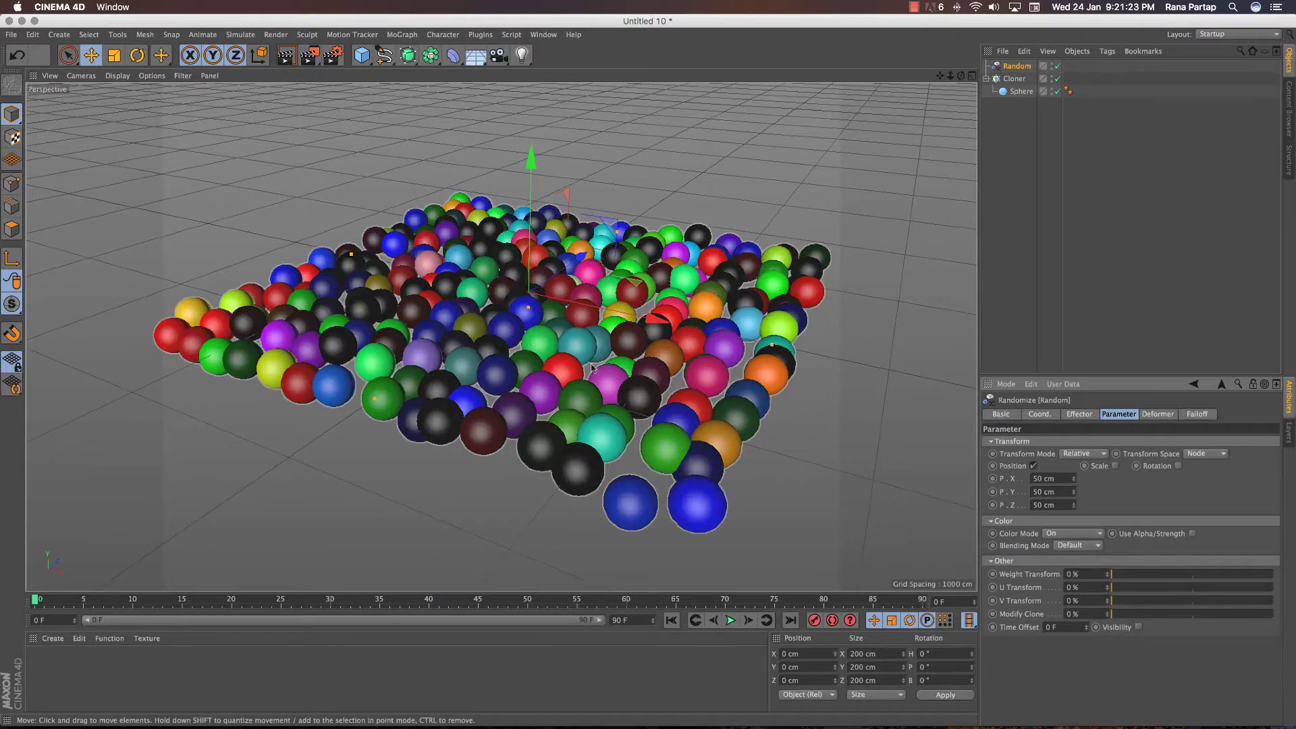
Orbit closer to inspect the randomly coloured spheres, then deselect everything.
{"action": "mouse_move", "coordinate": [513, 324]}
{"action": "left_mouse_down", "text": "alt"}
{"action": "mouse_move", "coordinate": [559, 341]}
{"action": "mouse_move", "coordinate": [565, 294]}
{"action": "left_mouse_up", "text": "alt"}
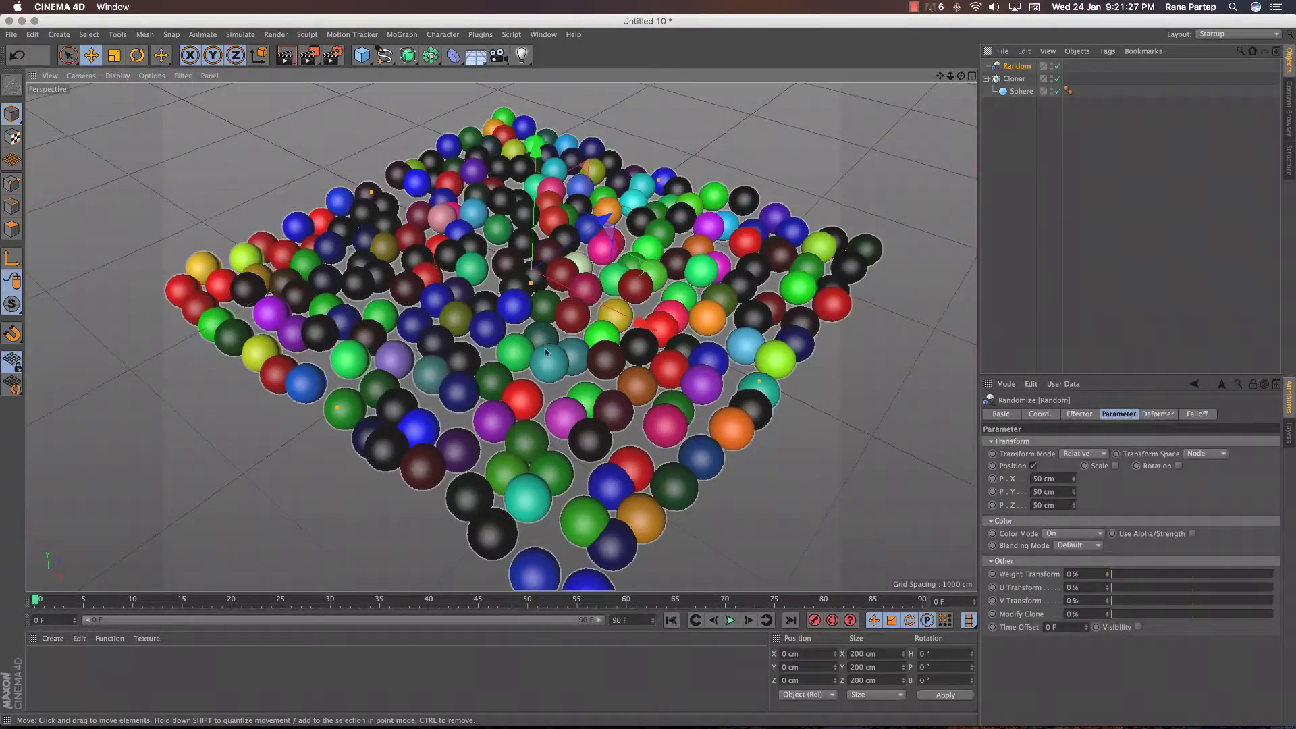
{"action": "scroll", "coordinate": [546, 351], "scroll_direction": "down", "scroll_amount": 5}
{"action": "left_click_drag", "start_coordinate": [545, 351], "coordinate": [546, 364], "text": "alt"}
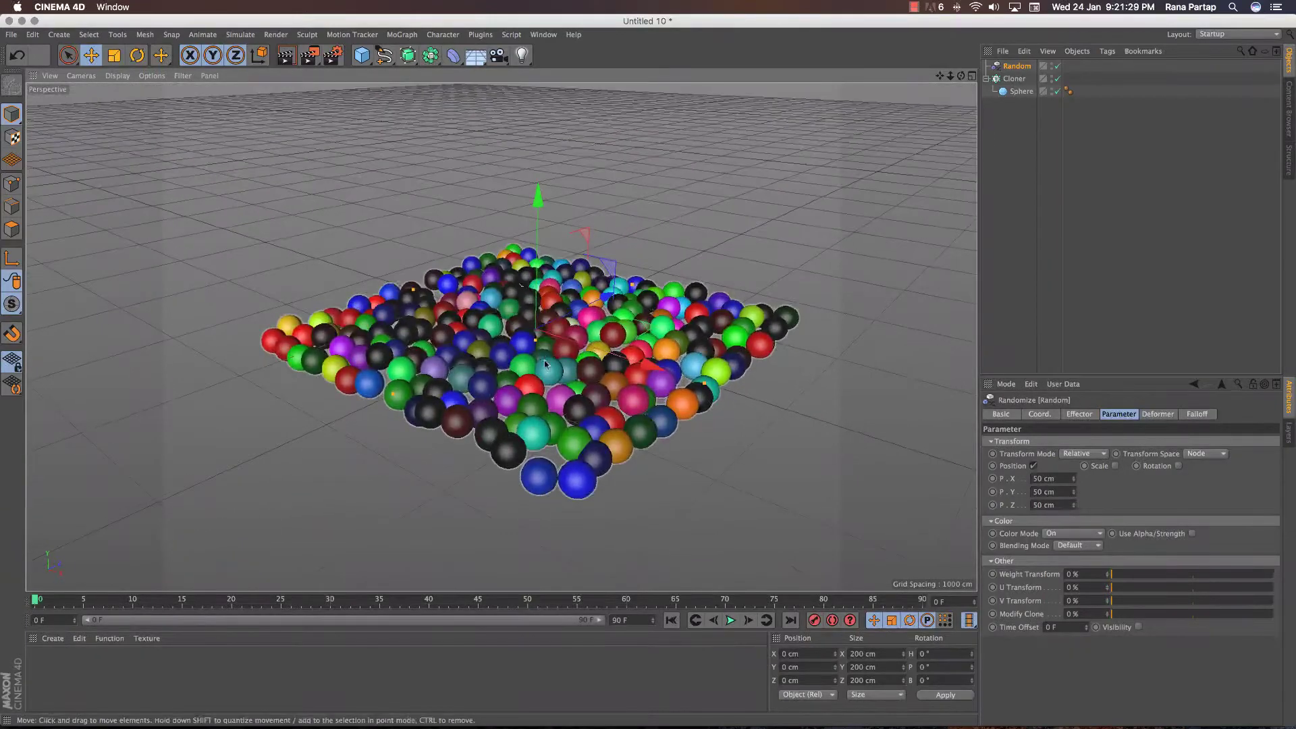
{"action": "scroll", "coordinate": [546, 364], "scroll_direction": "up", "scroll_amount": 2}
{"action": "scroll", "coordinate": [546, 335], "scroll_direction": "up", "scroll_amount": 2}
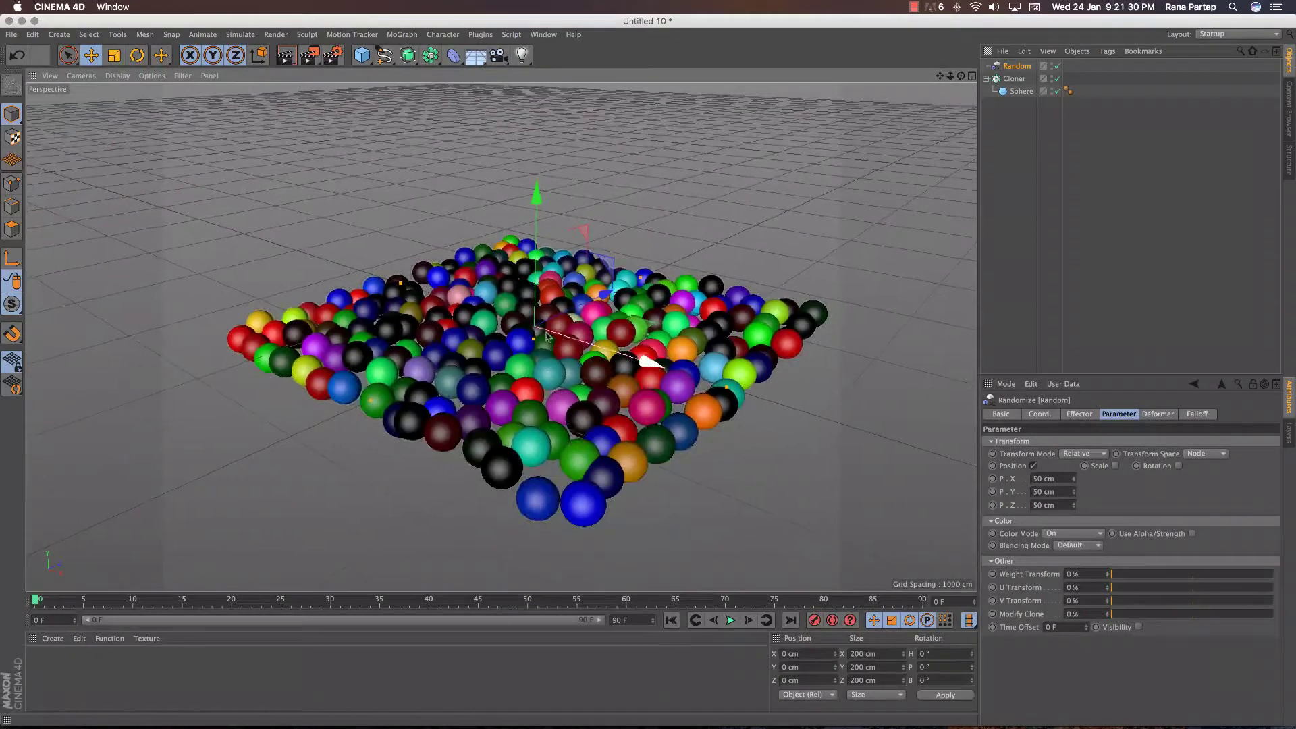
{"action": "left_click", "coordinate": [1018, 187]}
{"action": "left_click", "coordinate": [402, 34]}
{"action": "mouse_move", "coordinate": [426, 54]}
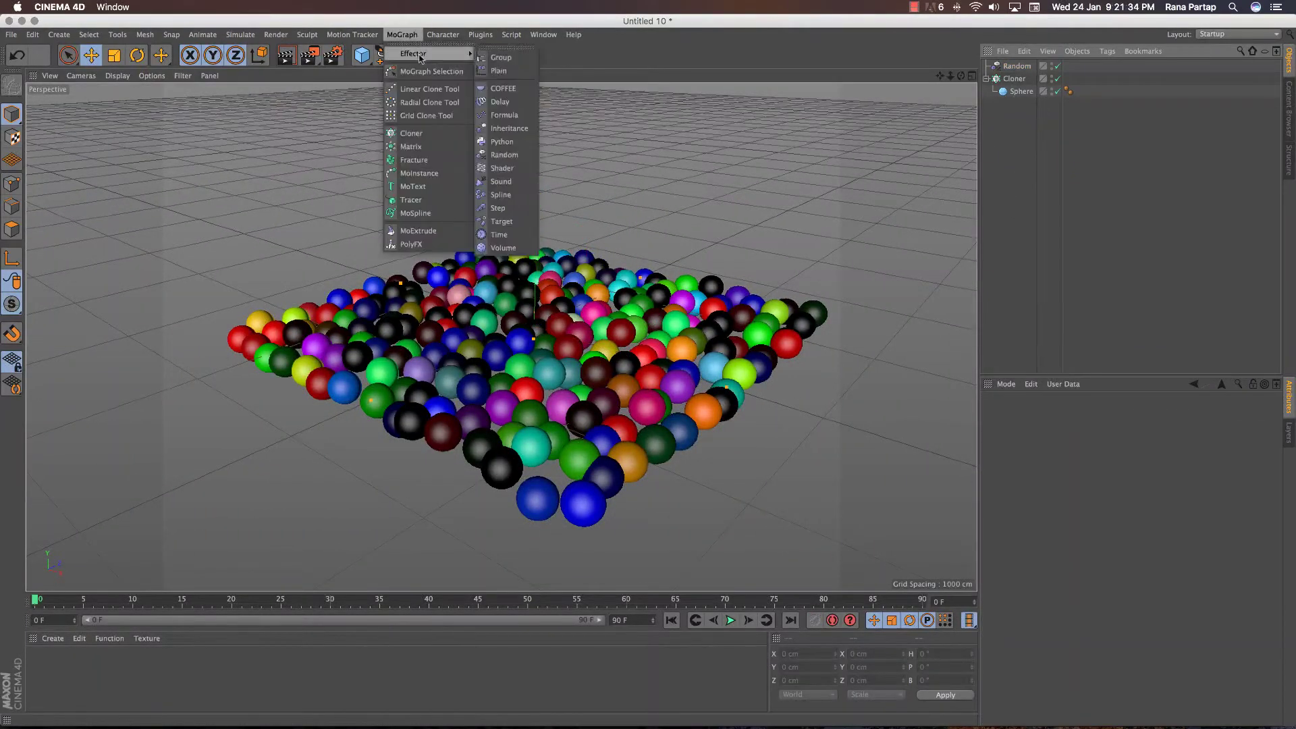
Add a Formula effector and include it in the Cloner's Effectors list.
{"action": "left_click", "coordinate": [509, 115]}
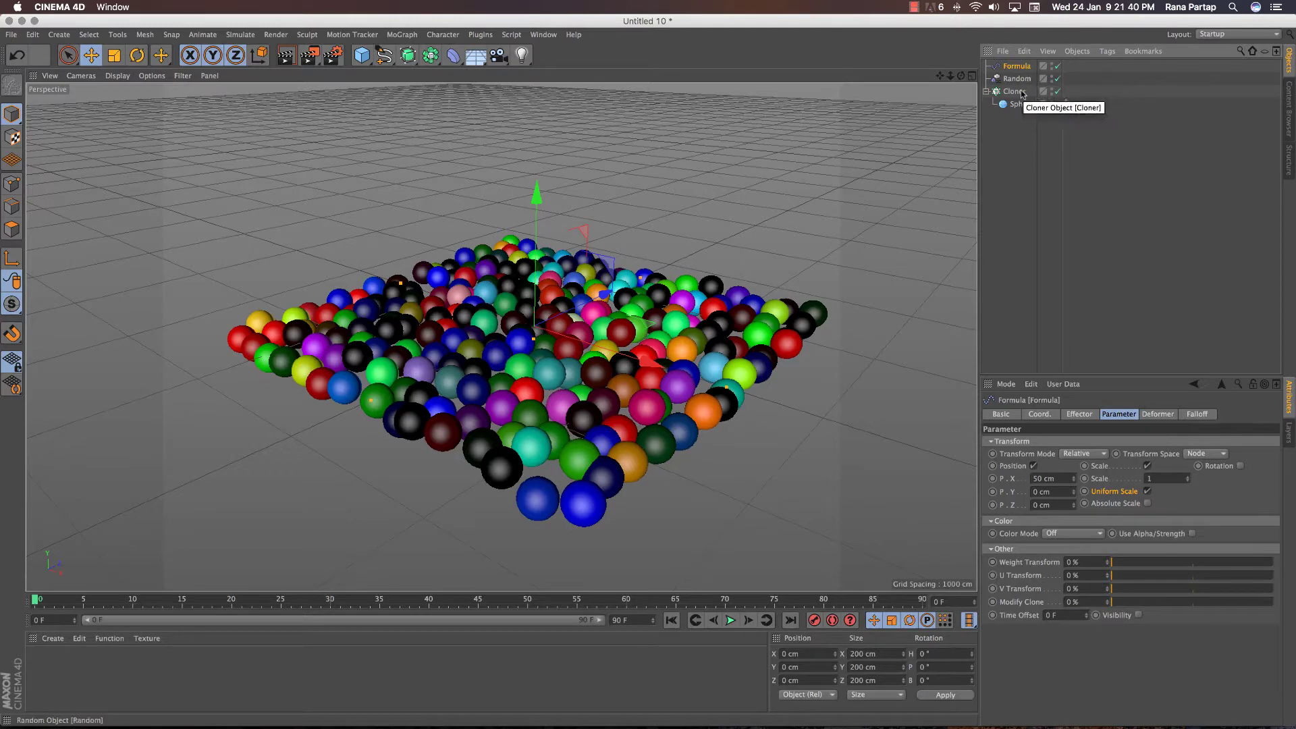
{"action": "left_click", "coordinate": [1022, 92]}
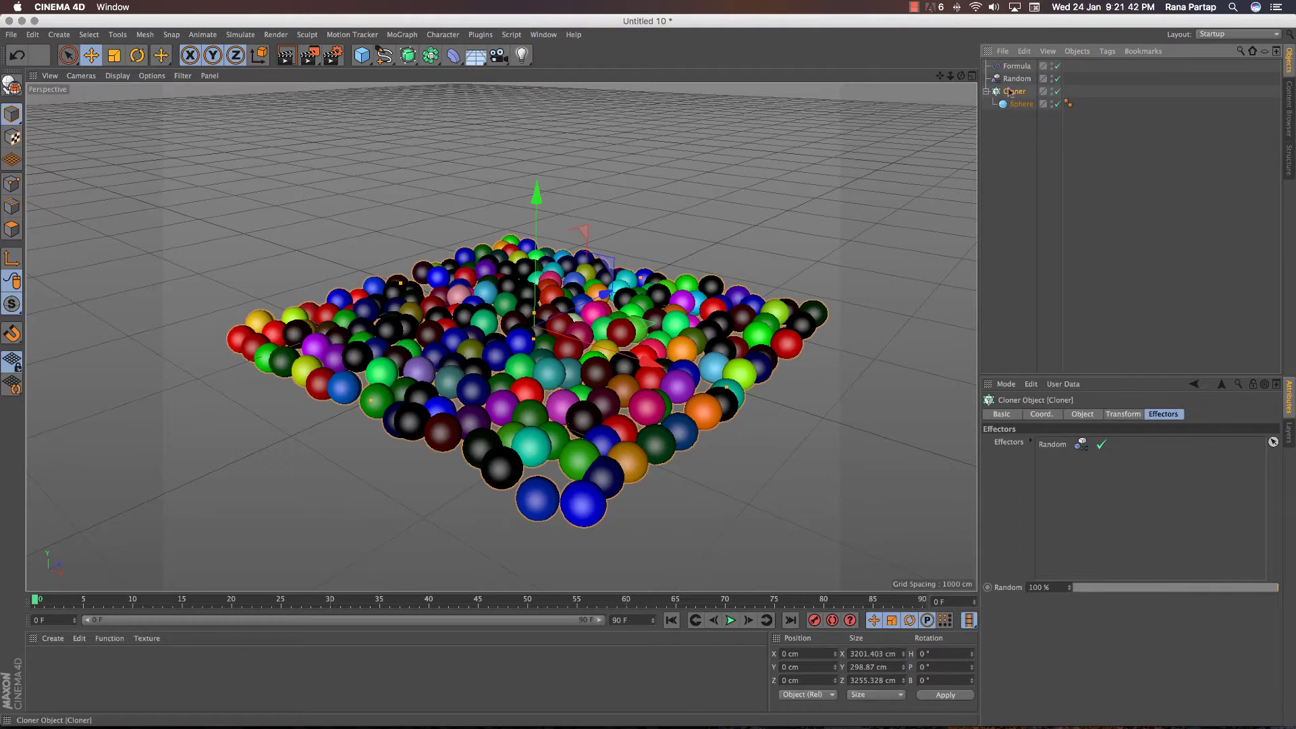
{"action": "left_click_drag", "start_coordinate": [1061, 469], "coordinate": [1057, 465]}
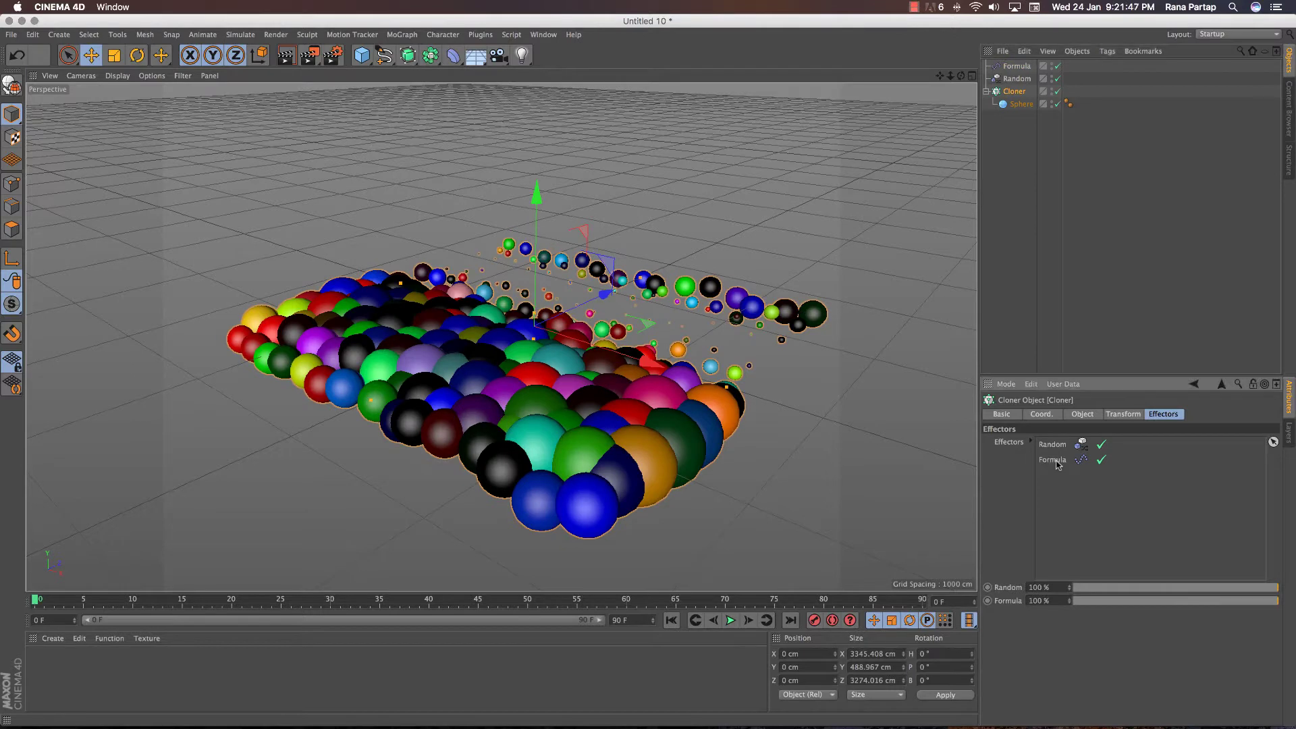
Set the animation end frame to 200, show the full 0–200 range, and play it.
{"action": "left_click", "coordinate": [619, 620]}
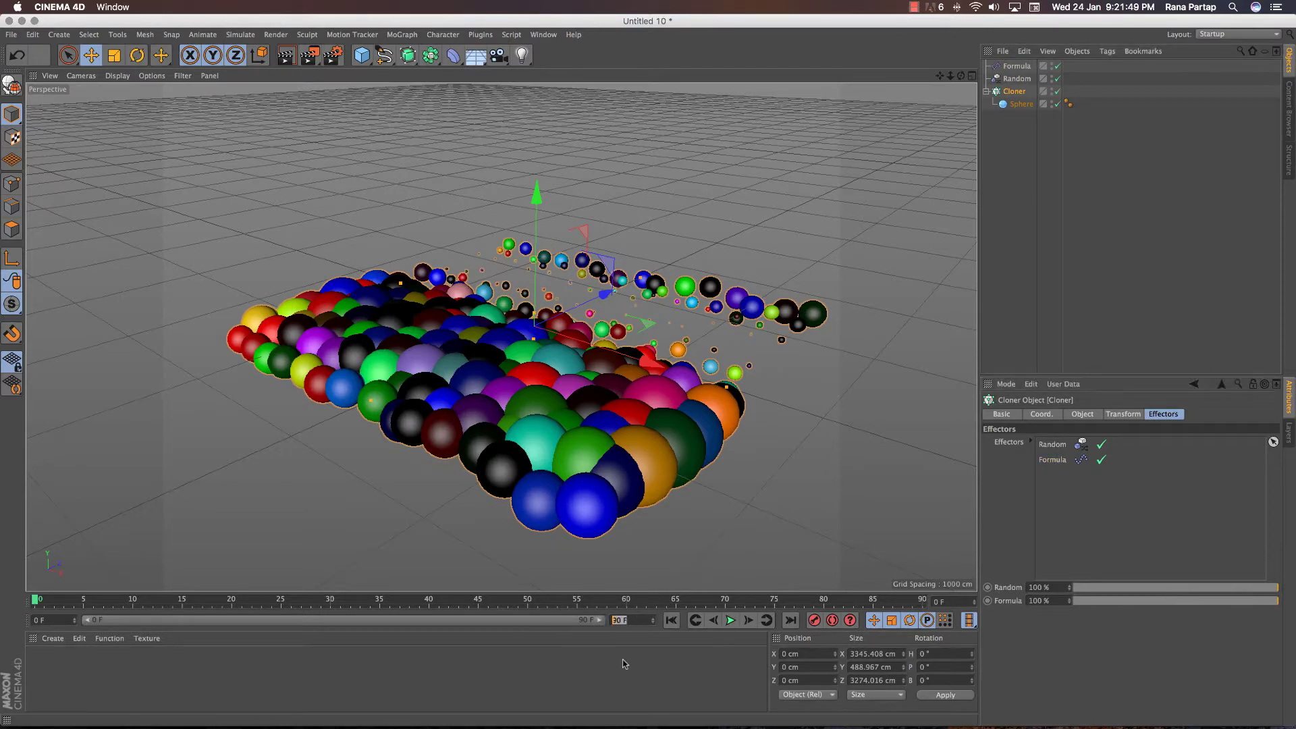
{"action": "type", "text": "20"}
{"action": "key", "text": "Return"}
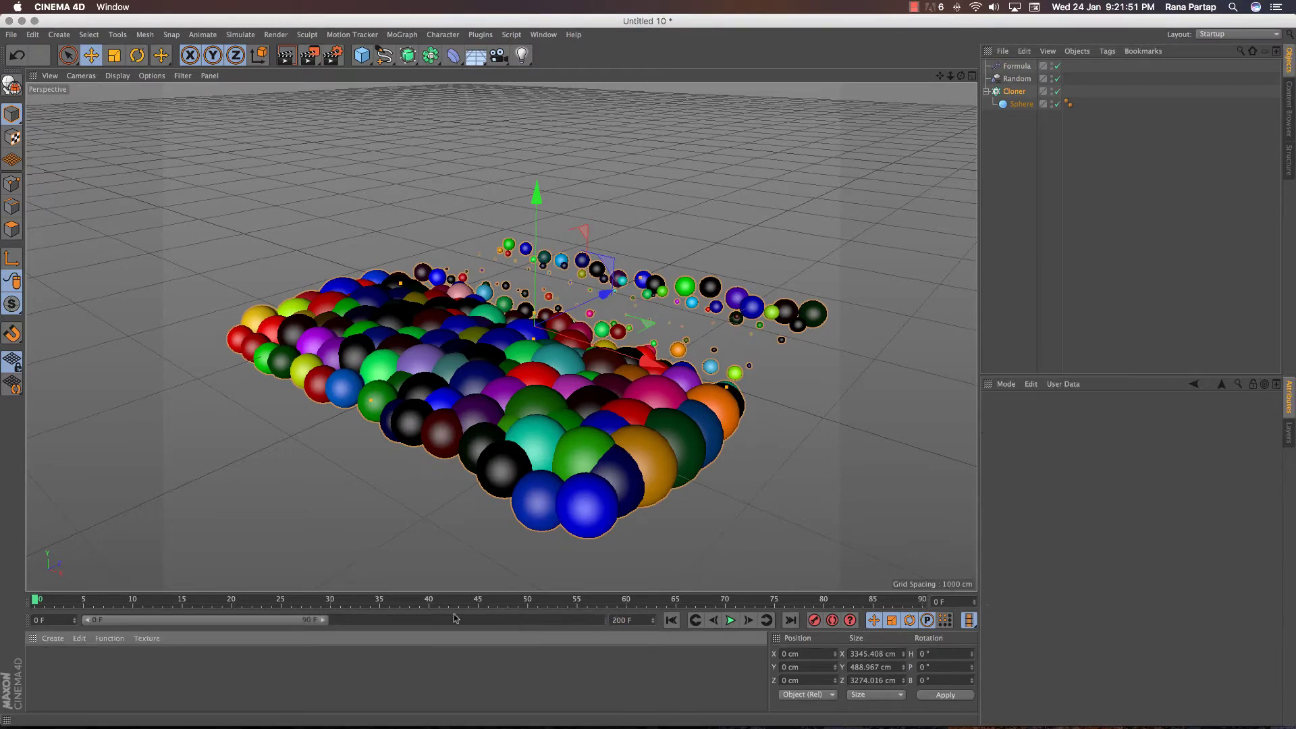
{"action": "left_click_drag", "start_coordinate": [330, 622], "coordinate": [662, 626]}
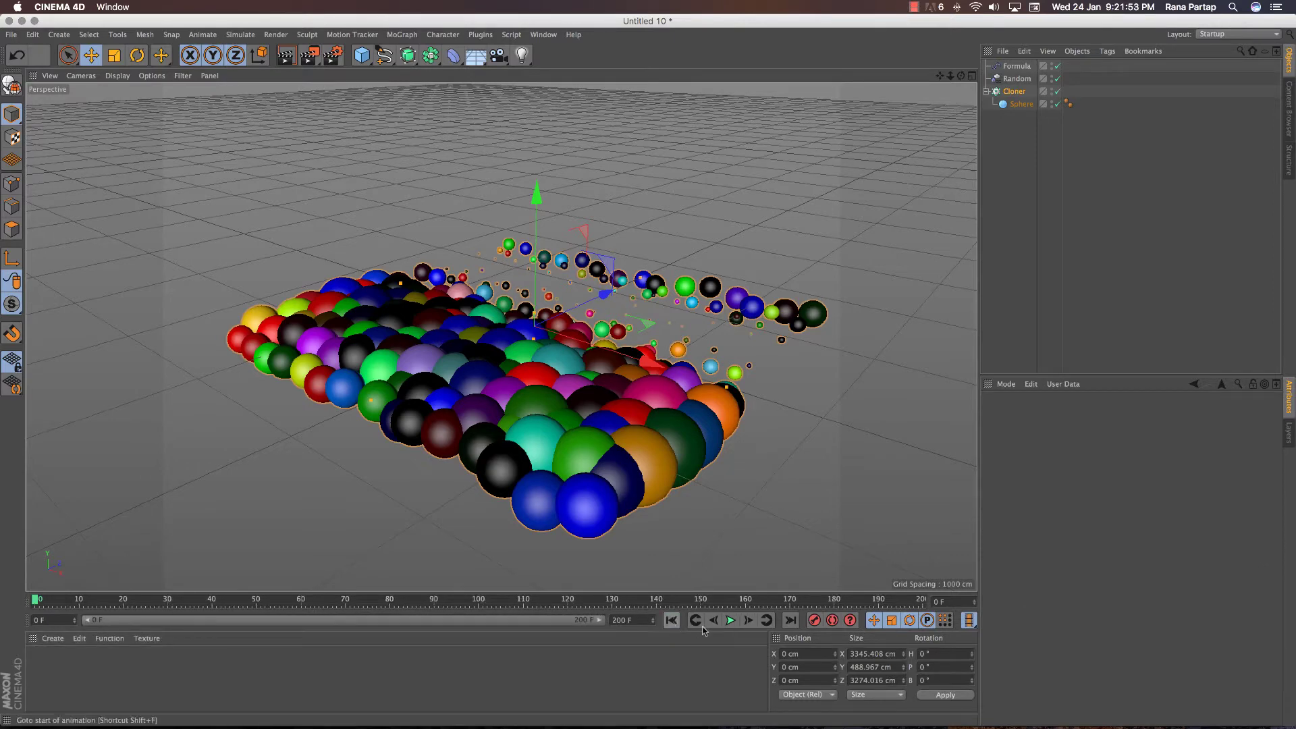
{"action": "left_click", "coordinate": [731, 619]}
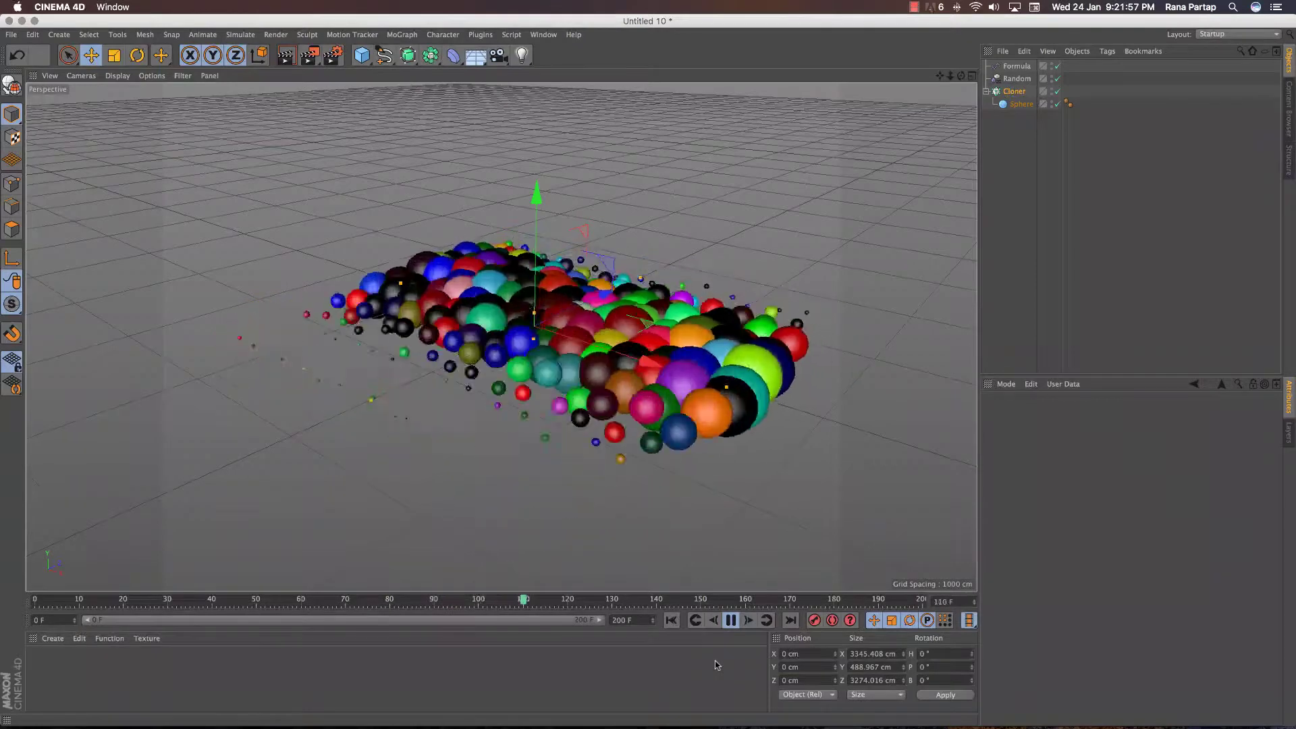
Give the Formula effector a 96 cm X offset, 305 cm Y offset and uniform scale 0.35.
{"action": "left_click", "coordinate": [726, 625]}
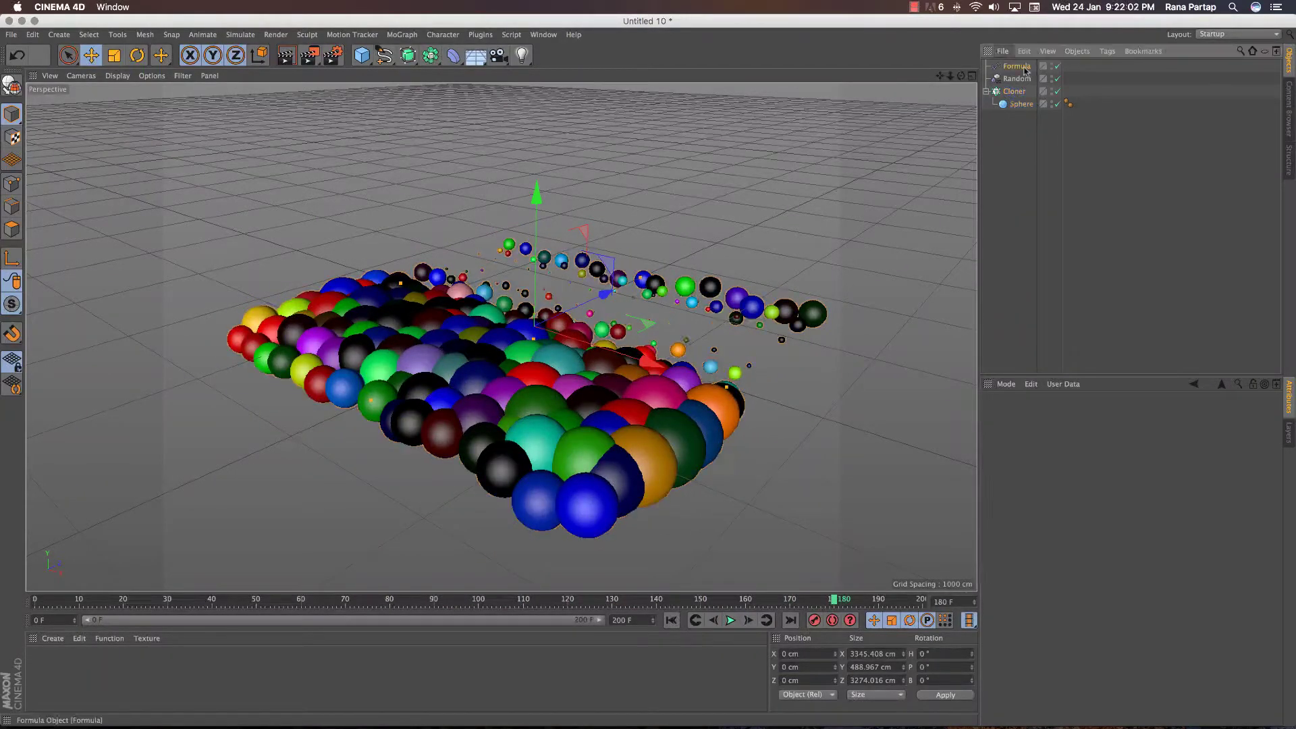
{"action": "left_click", "coordinate": [1017, 65]}
{"action": "left_click", "coordinate": [1119, 414]}
{"action": "left_click_drag", "start_coordinate": [1074, 476], "coordinate": [1078, 468]}
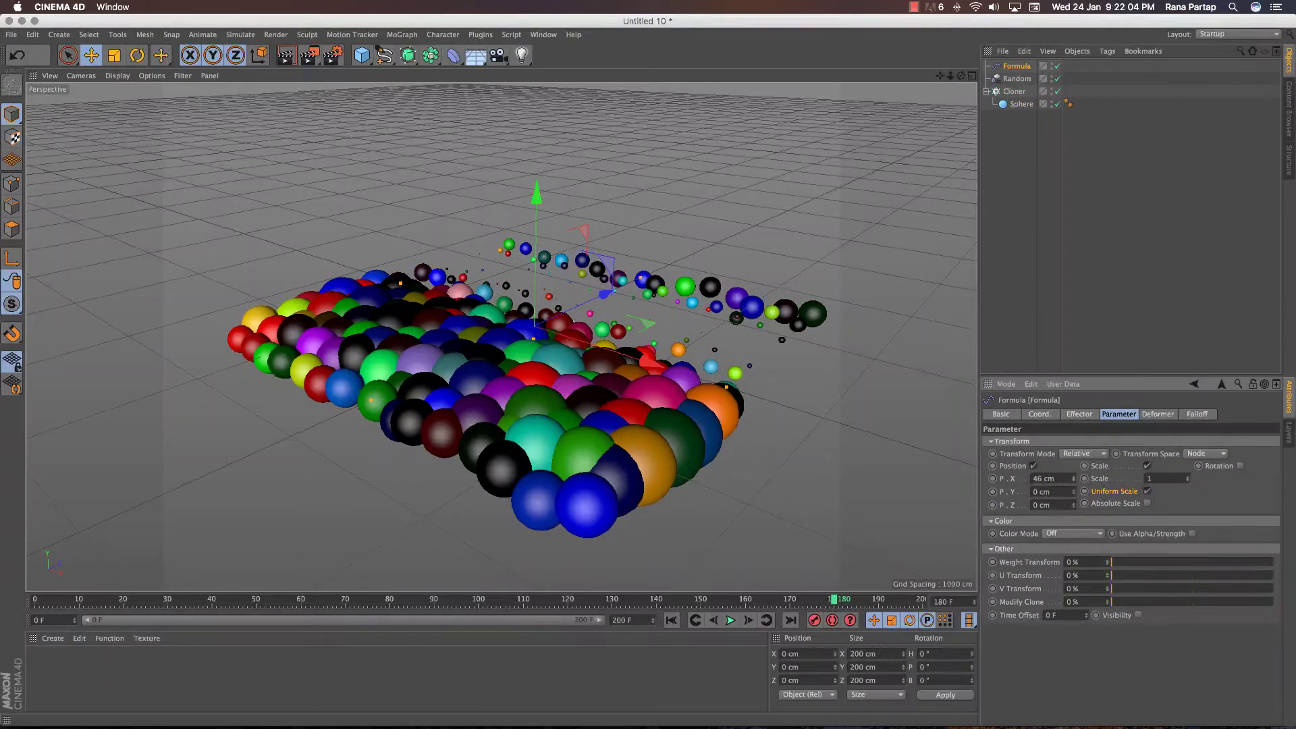
{"action": "key", "text": "ctrl+z"}
{"action": "left_click_drag", "start_coordinate": [1189, 478], "coordinate": [1189, 513]}
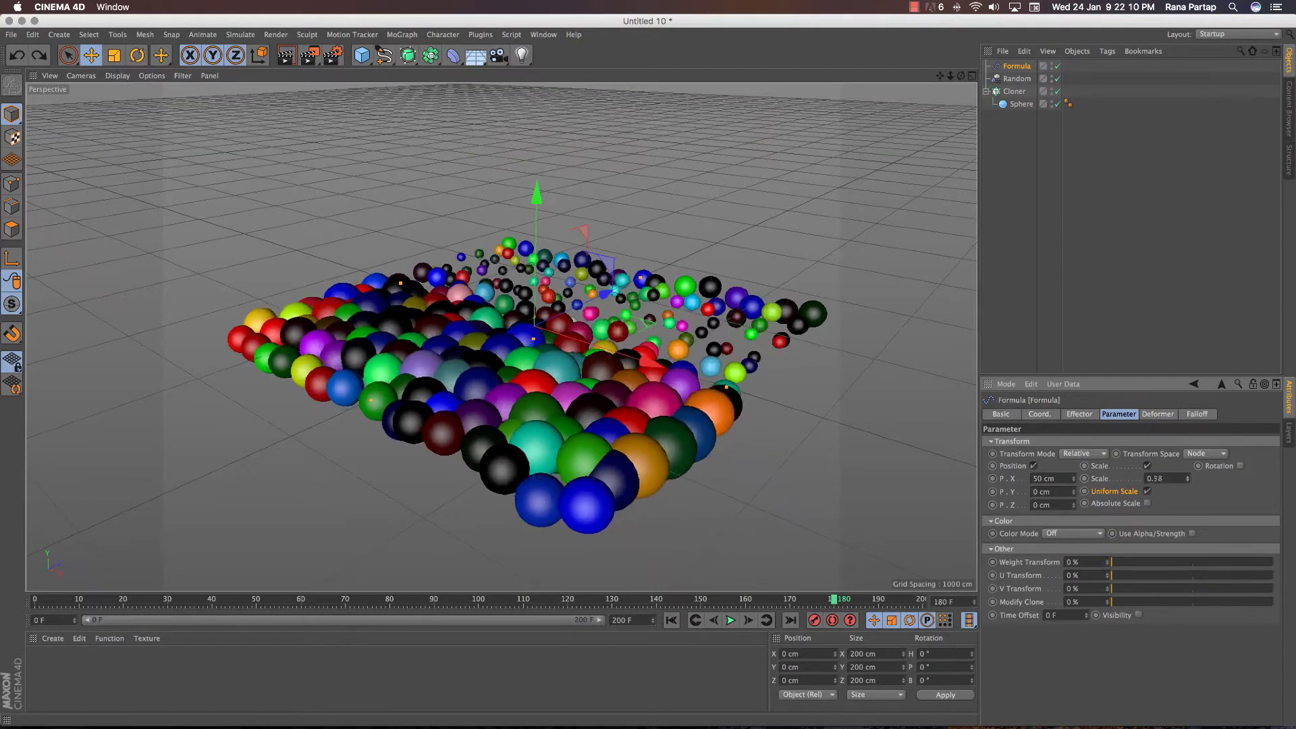
{"action": "left_click_drag", "start_coordinate": [1191, 480], "coordinate": [1188, 481]}
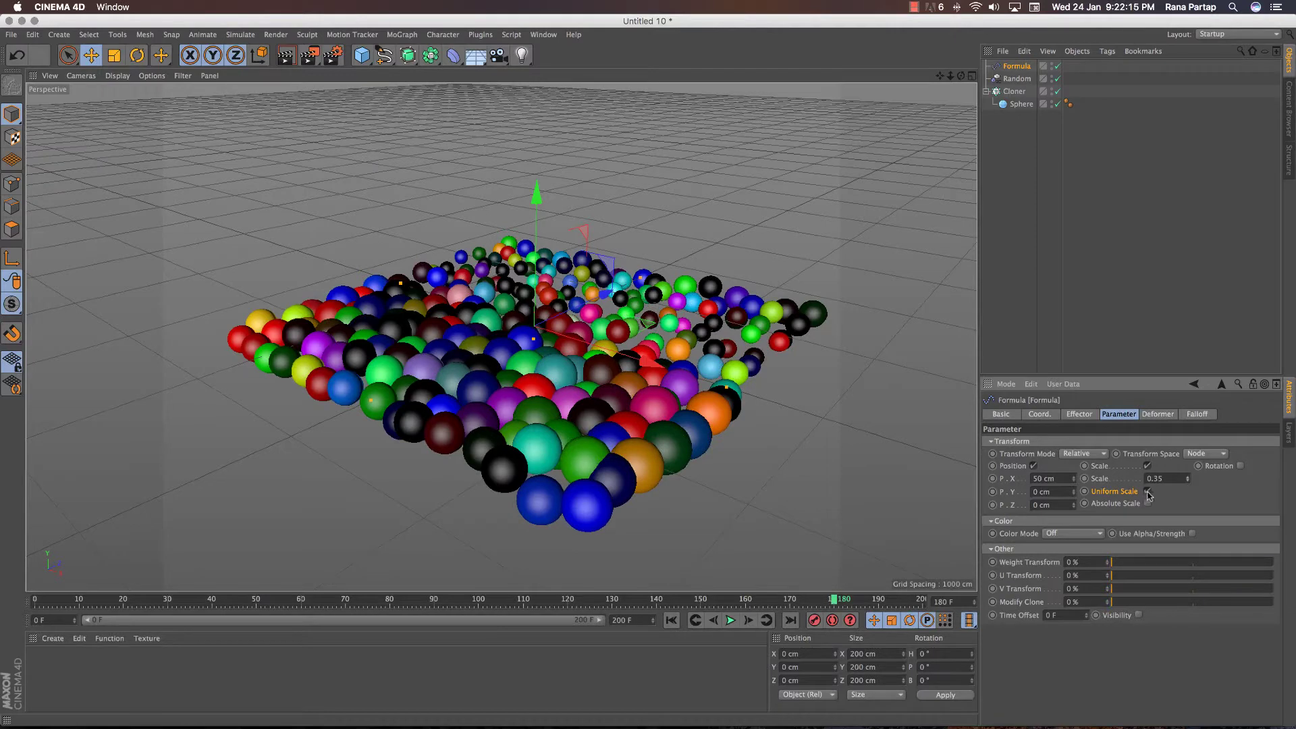
{"action": "left_click_drag", "start_coordinate": [1073, 479], "coordinate": [1061, 510]}
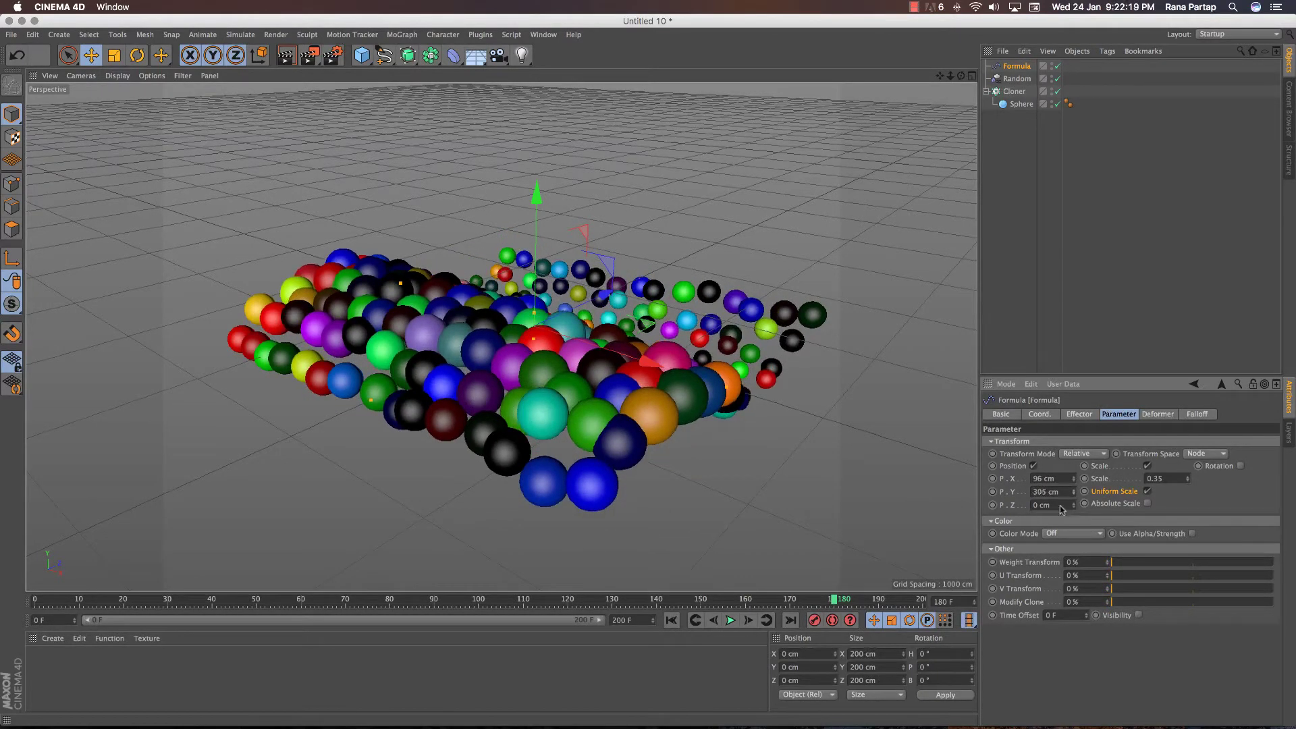
Play the wave animation while panning and orbiting to a lower view angle.
{"action": "left_click", "coordinate": [728, 620]}
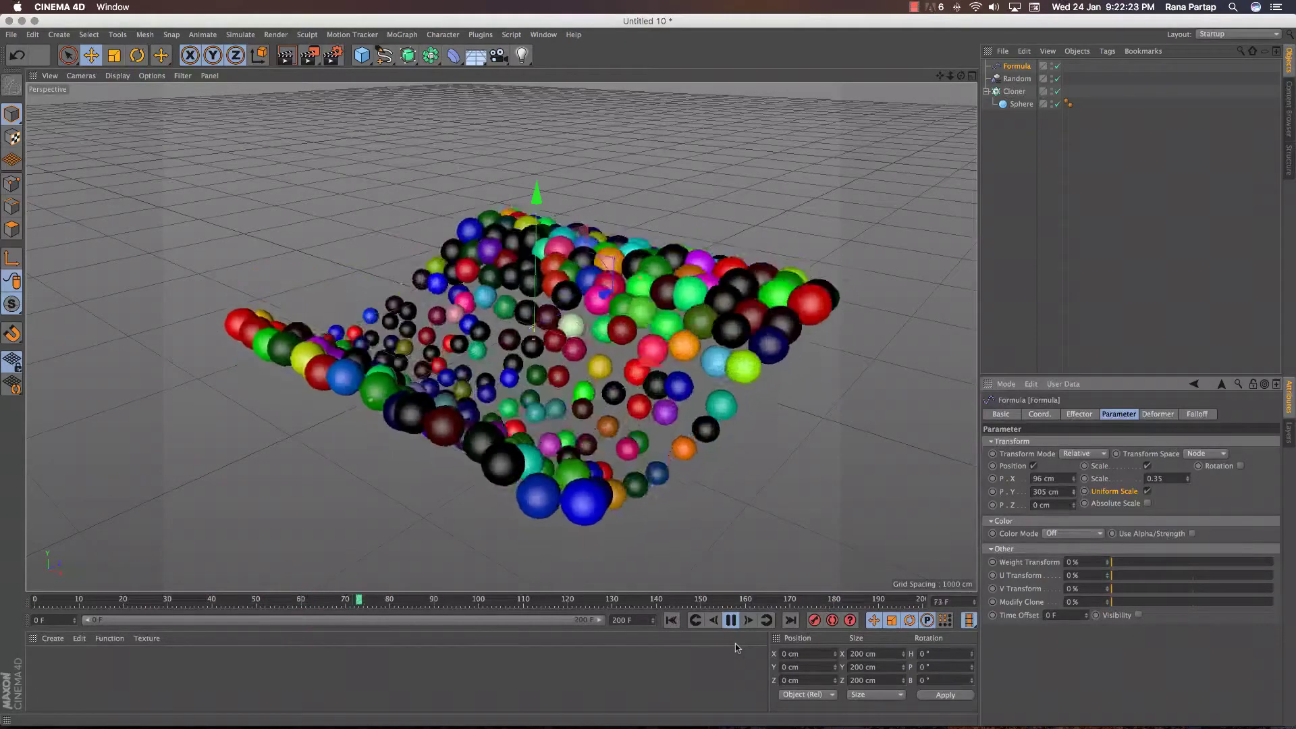
{"action": "middle_click_drag", "start_coordinate": [722, 465], "coordinate": [674, 415], "text": "alt"}
{"action": "mouse_move", "coordinate": [675, 415]}
{"action": "left_mouse_down", "text": "alt"}
{"action": "mouse_move", "coordinate": [693, 425]}
{"action": "mouse_move", "coordinate": [564, 456]}
{"action": "left_mouse_up", "text": "alt"}
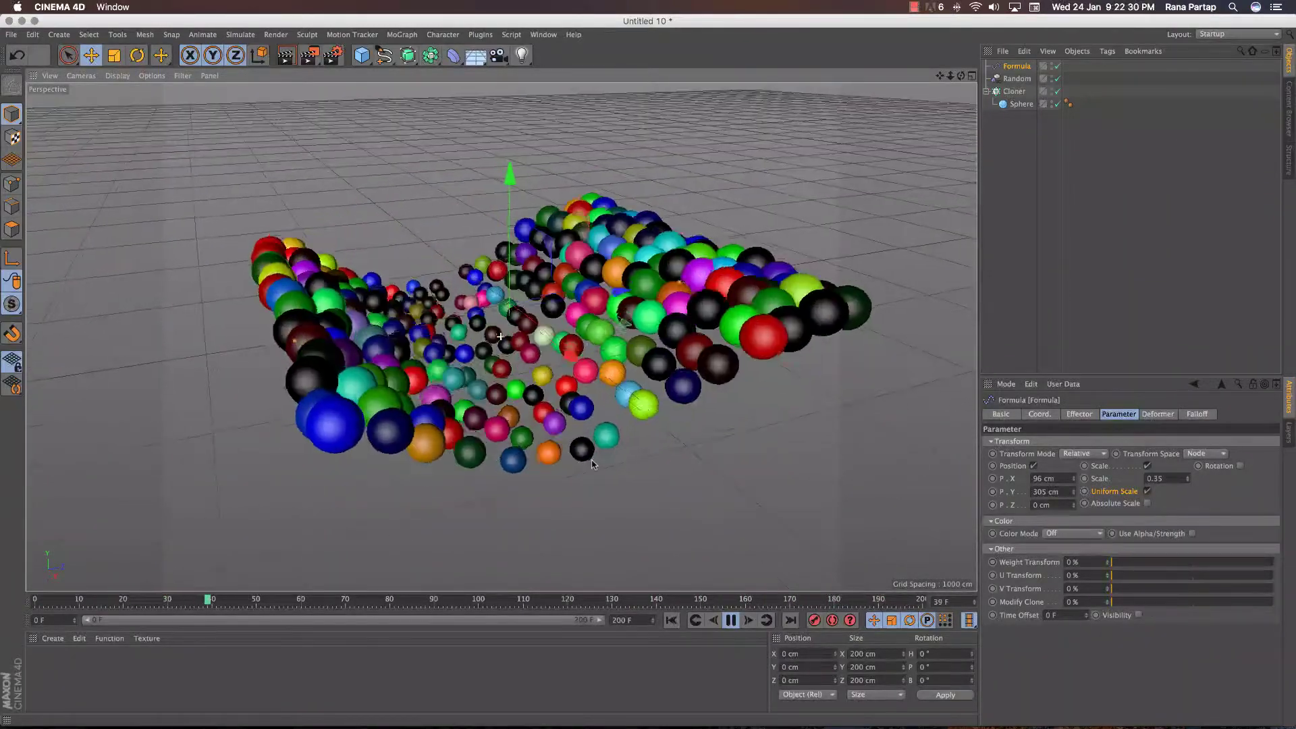
Set the Cloner count to 21 × 1 × 34 and Size Z to about 8481 cm.
{"action": "left_click", "coordinate": [1014, 91]}
{"action": "left_click", "coordinate": [1083, 415]}
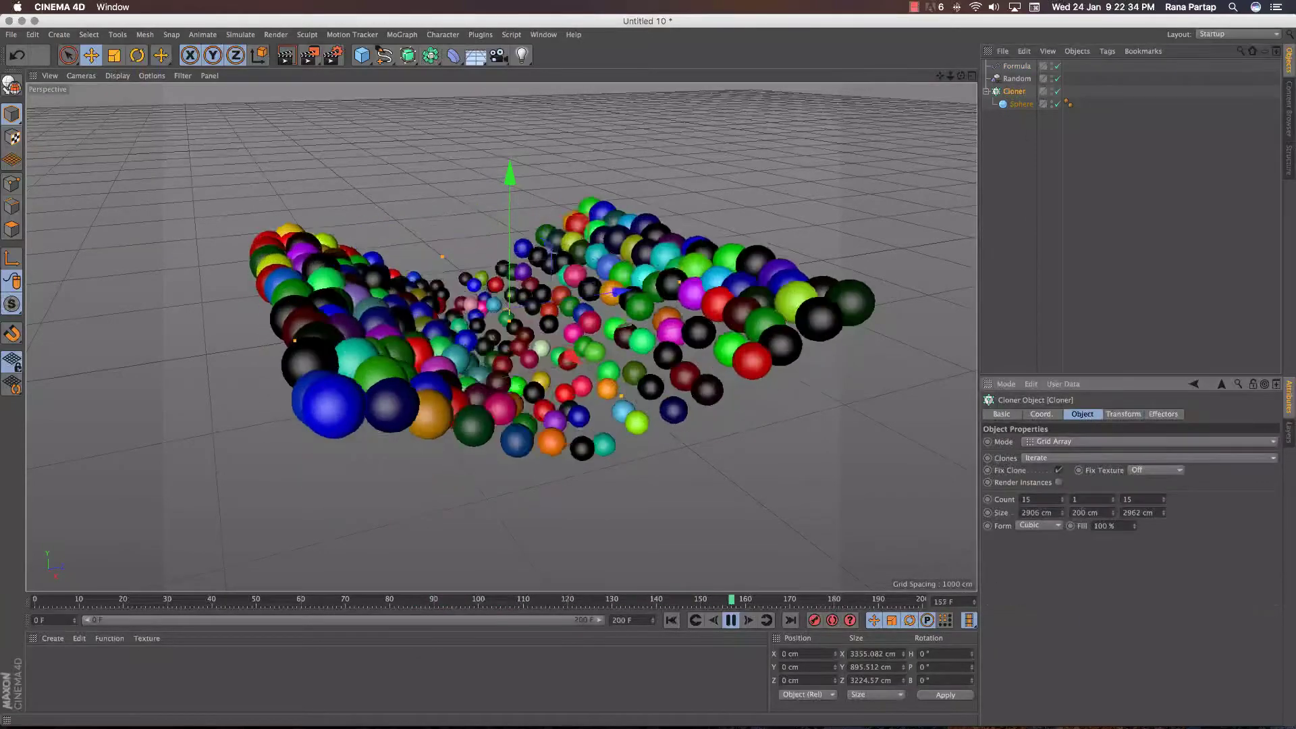
{"action": "left_click_drag", "start_coordinate": [1065, 501], "coordinate": [1064, 486]}
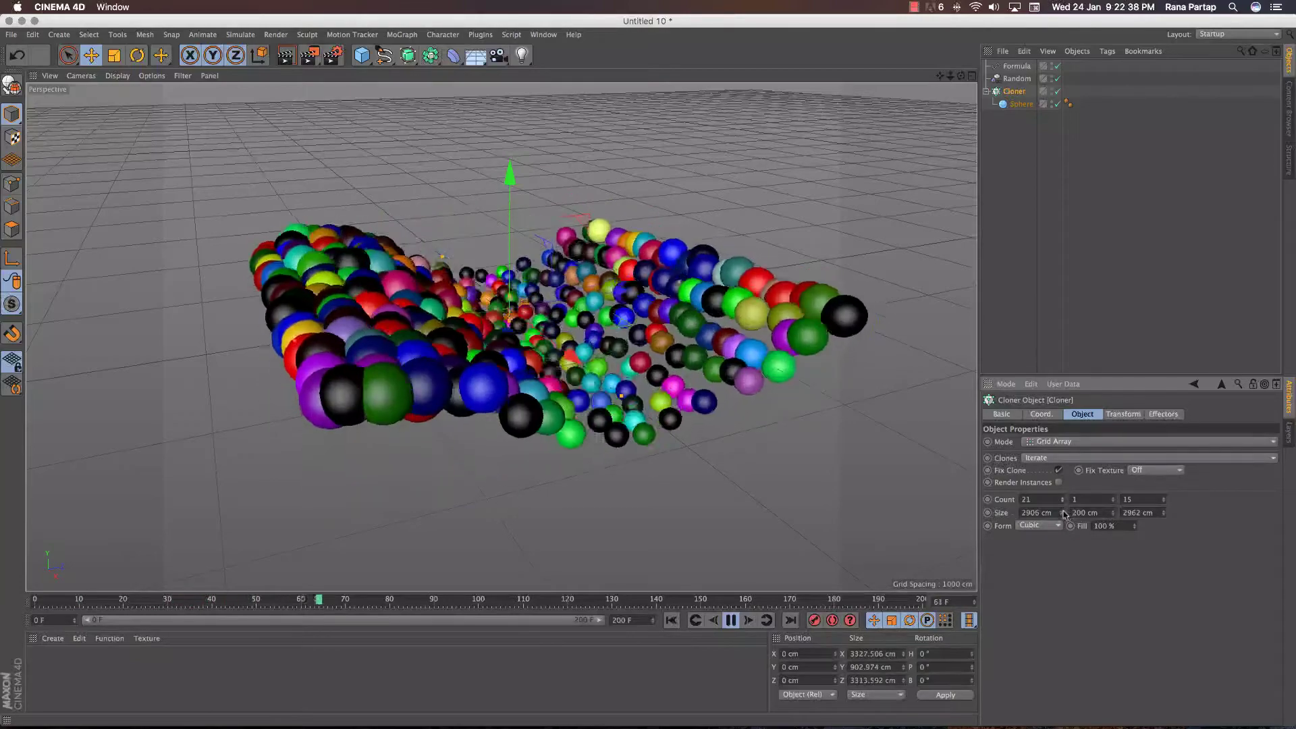
{"action": "left_click_drag", "start_coordinate": [1164, 499], "coordinate": [1167, 516]}
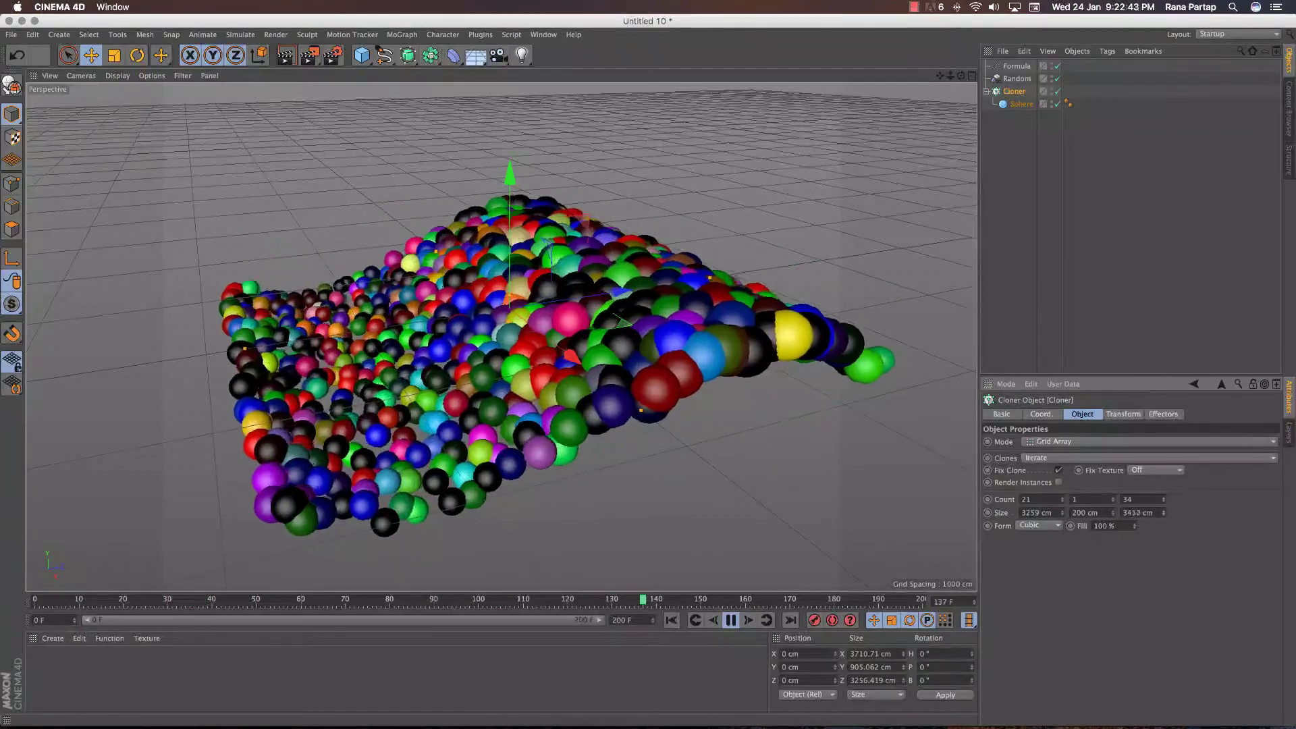
{"action": "left_click_drag", "start_coordinate": [1167, 517], "coordinate": [1141, 512]}
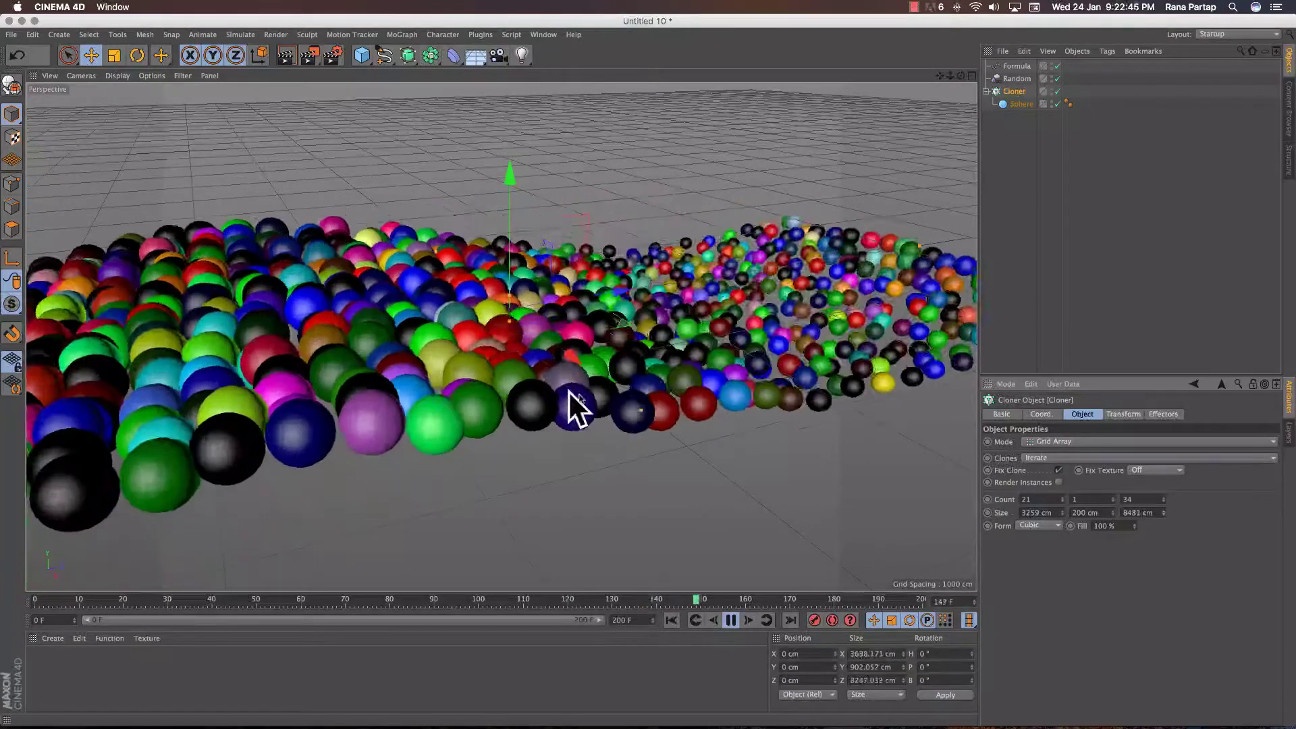
{"action": "mouse_move", "coordinate": [495, 366]}
{"action": "left_mouse_down", "text": "alt"}
{"action": "mouse_move", "coordinate": [501, 336]}
{"action": "mouse_move", "coordinate": [594, 423]}
{"action": "mouse_move", "coordinate": [648, 426]}
{"action": "mouse_move", "coordinate": [617, 443]}
{"action": "mouse_move", "coordinate": [698, 404]}
{"action": "mouse_move", "coordinate": [616, 434]}
{"action": "left_mouse_up", "text": "alt"}
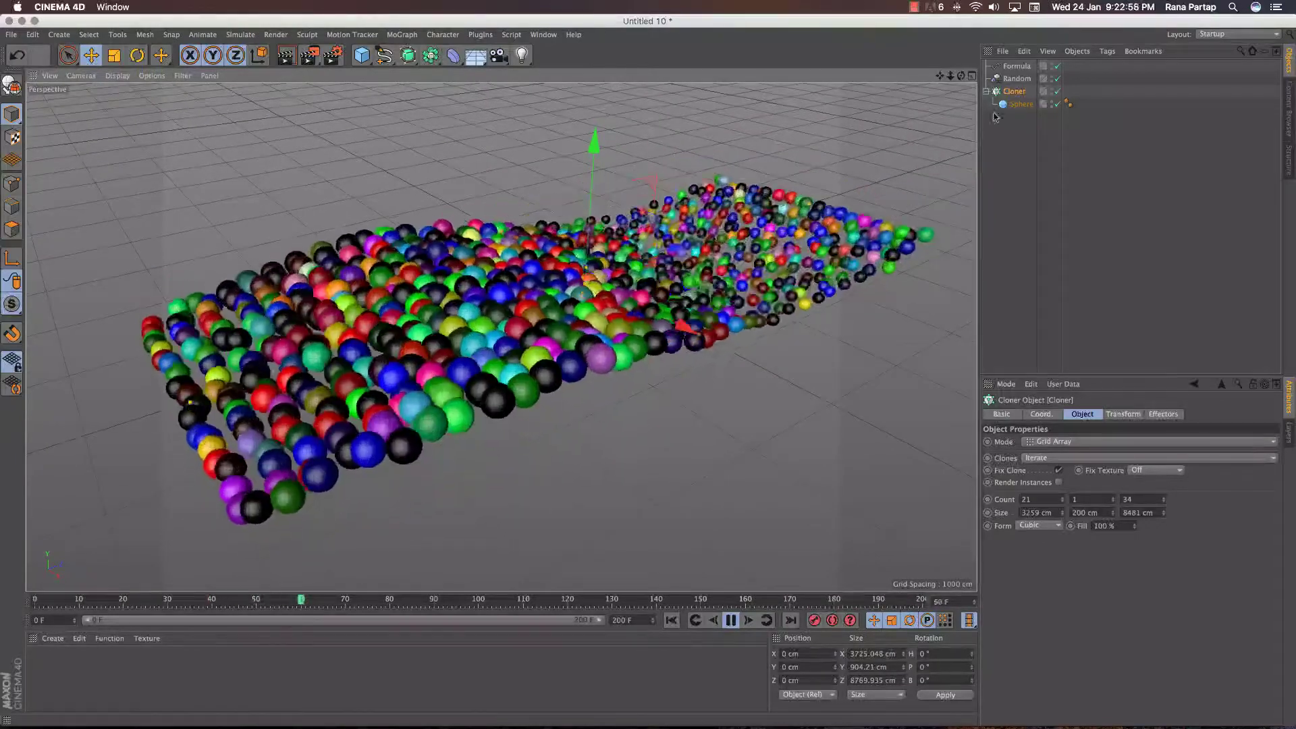
Give the Random effector a Cone falloff enlarged to about 3333 × 489 × 7401 cm.
{"action": "left_click", "coordinate": [1016, 78]}
{"action": "left_click", "coordinate": [1196, 414]}
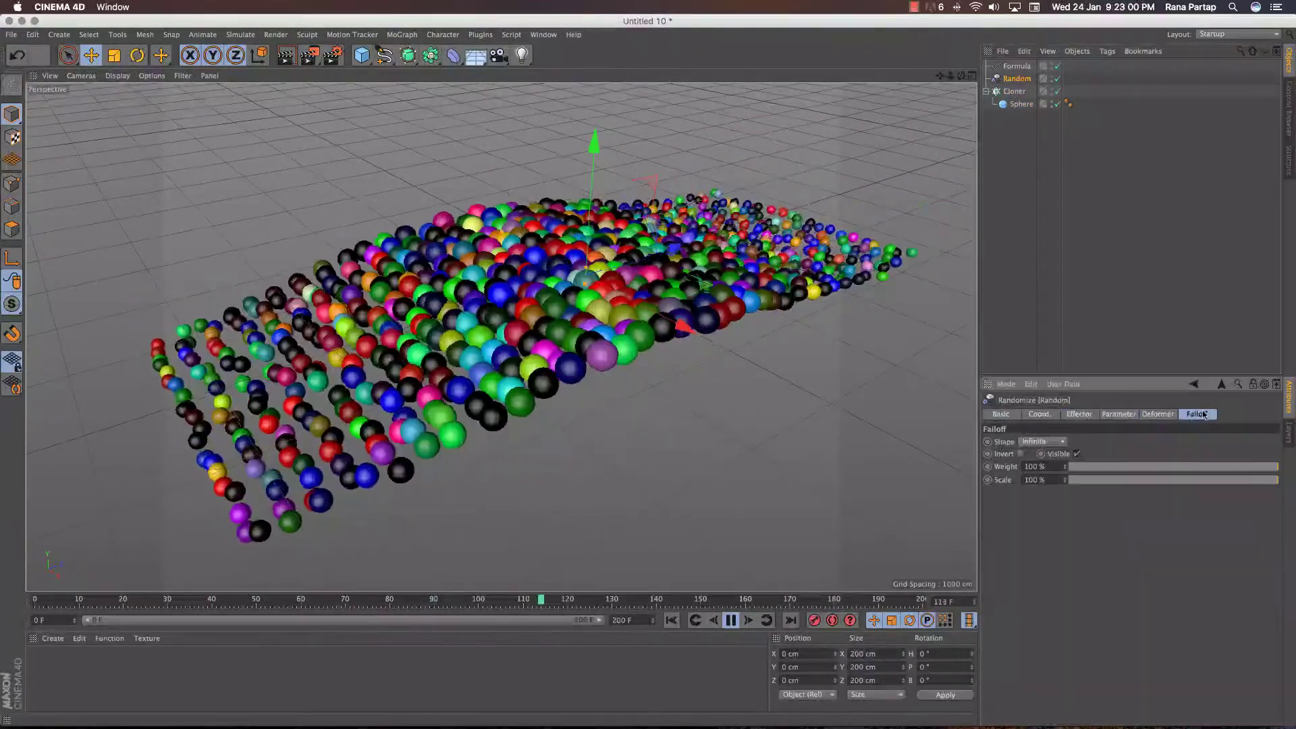
{"action": "left_click", "coordinate": [1043, 442]}
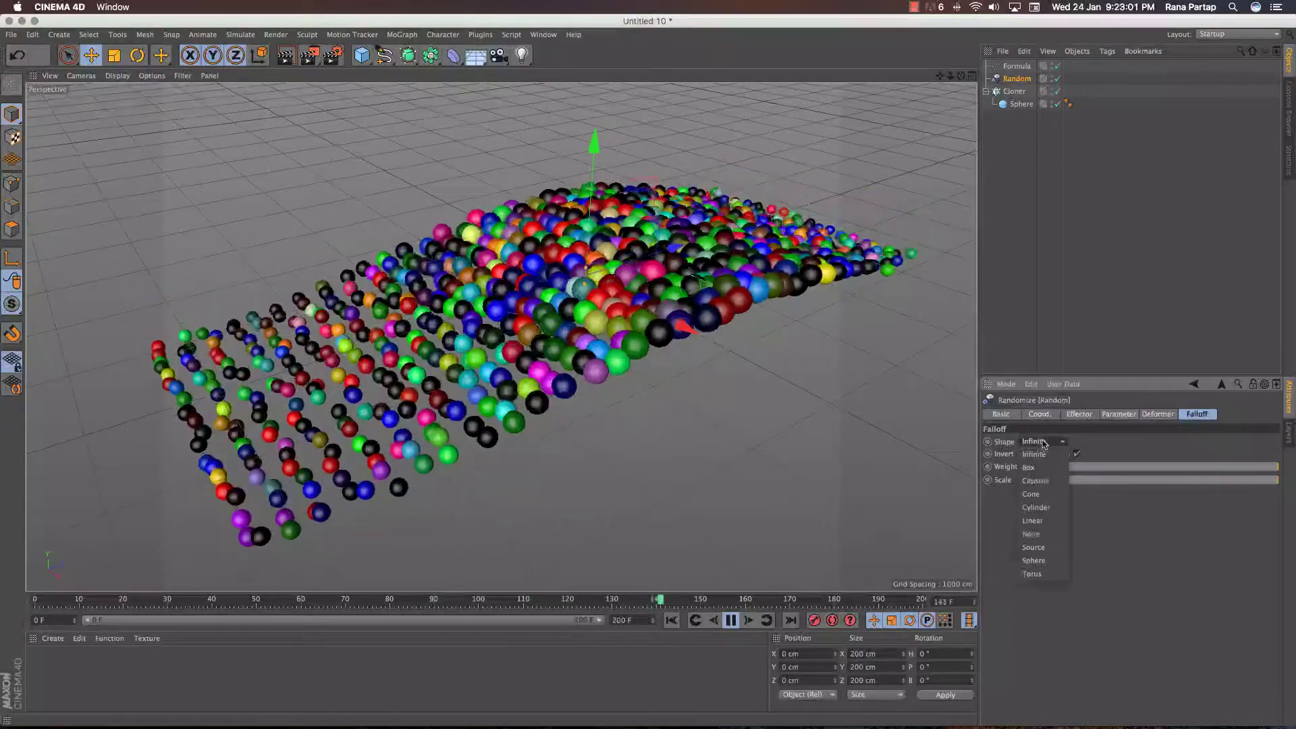
{"action": "left_click", "coordinate": [1043, 499]}
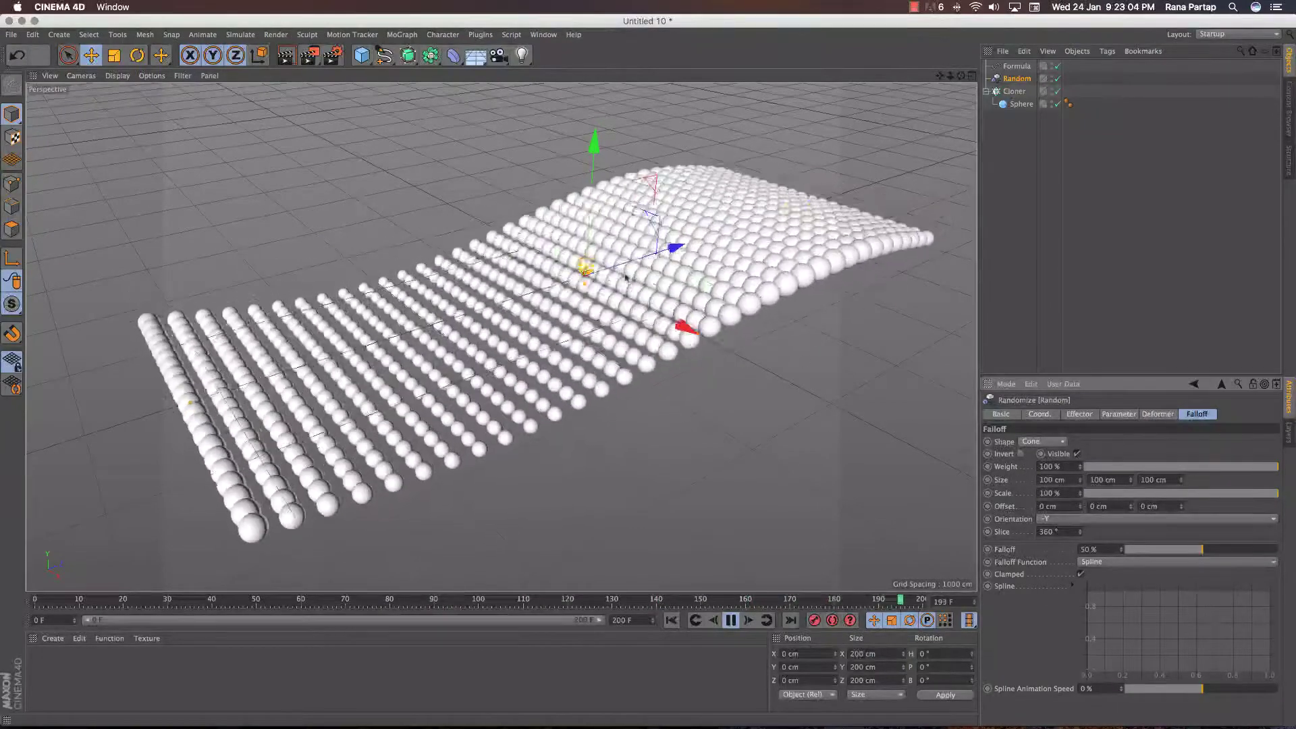
{"action": "mouse_move", "coordinate": [627, 278]}
{"action": "left_mouse_down"}
{"action": "mouse_move", "coordinate": [598, 303]}
{"action": "mouse_move", "coordinate": [593, 269]}
{"action": "mouse_move", "coordinate": [586, 305]}
{"action": "mouse_move", "coordinate": [689, 296]}
{"action": "mouse_move", "coordinate": [639, 258]}
{"action": "left_mouse_up"}
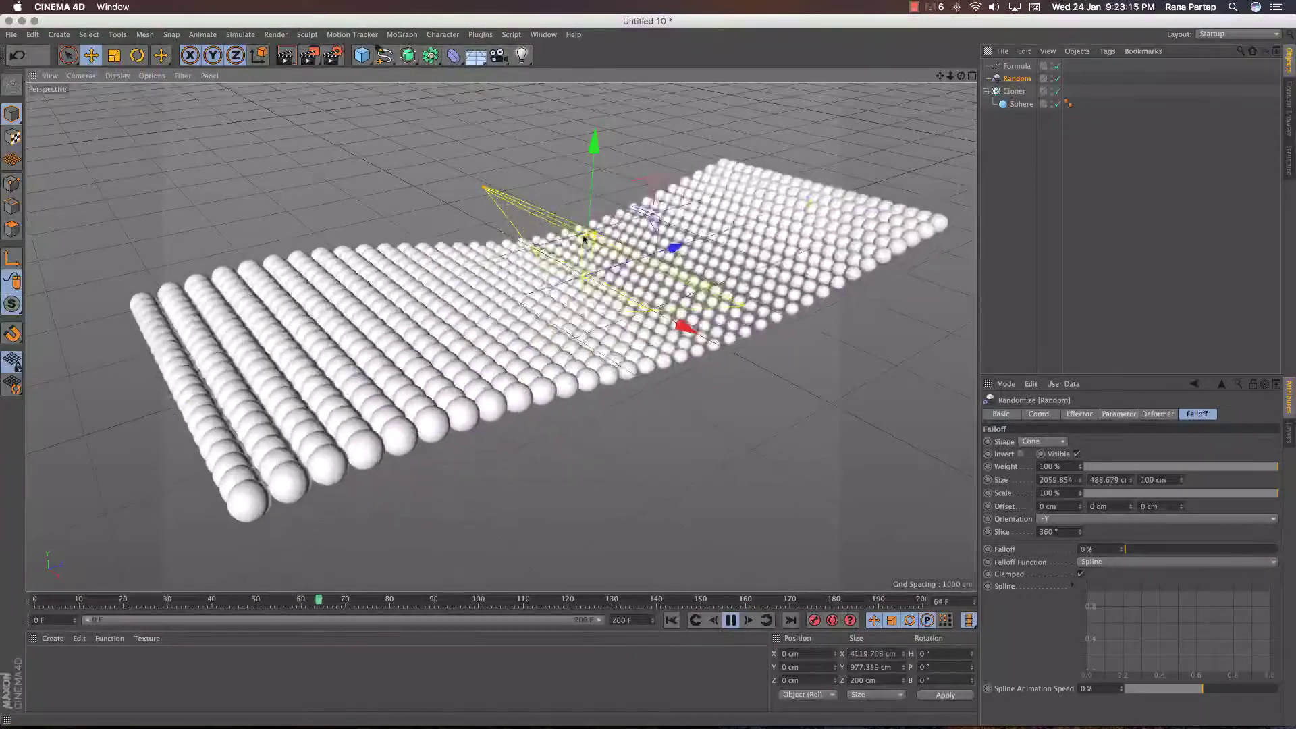
{"action": "left_click_drag", "start_coordinate": [294, 401], "coordinate": [931, 139]}
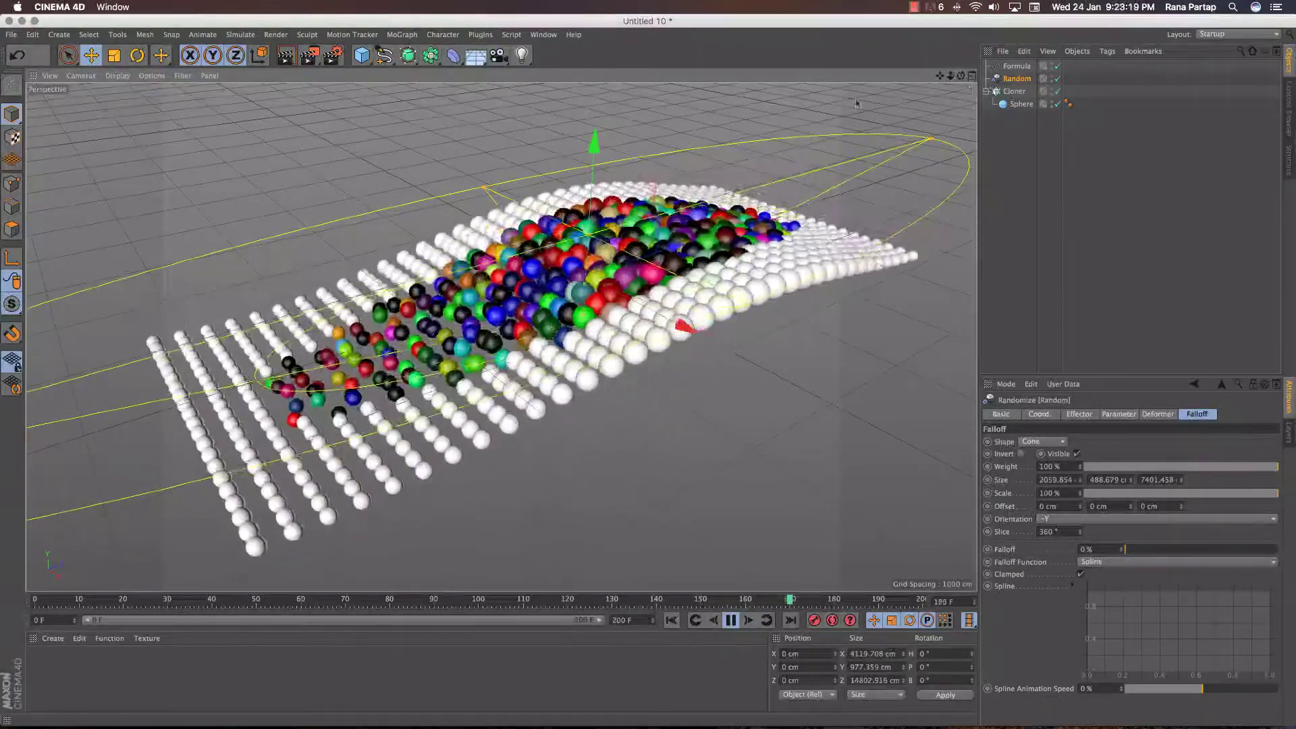
{"action": "left_click_drag", "start_coordinate": [856, 102], "coordinate": [830, 108], "text": "alt"}
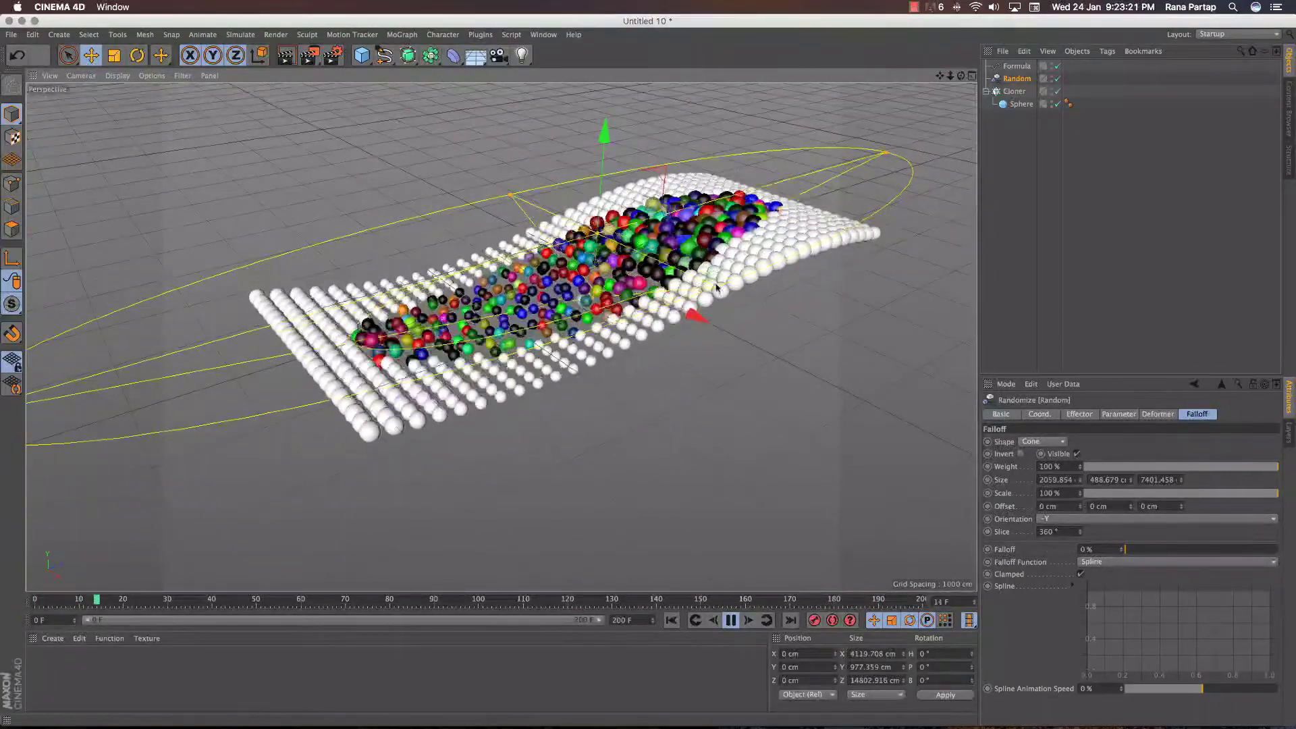
{"action": "left_click_drag", "start_coordinate": [717, 288], "coordinate": [796, 335]}
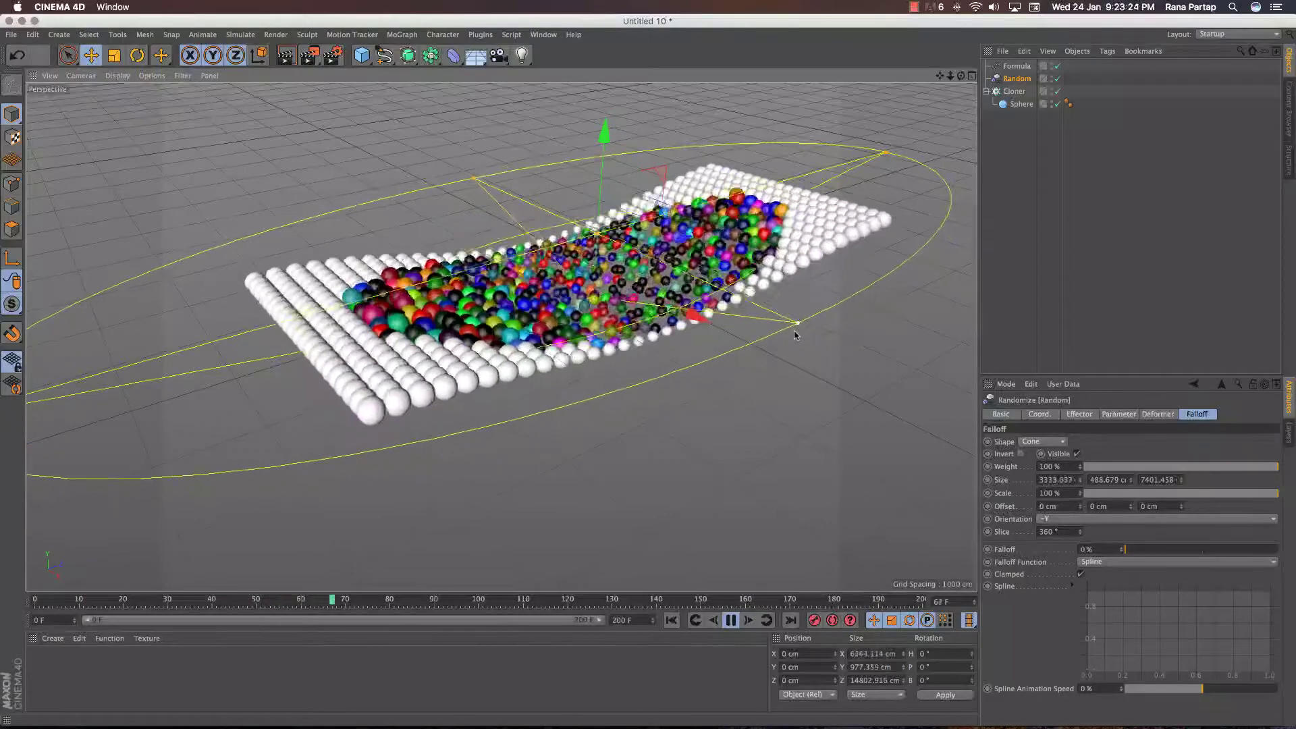
{"action": "left_click", "coordinate": [815, 436]}
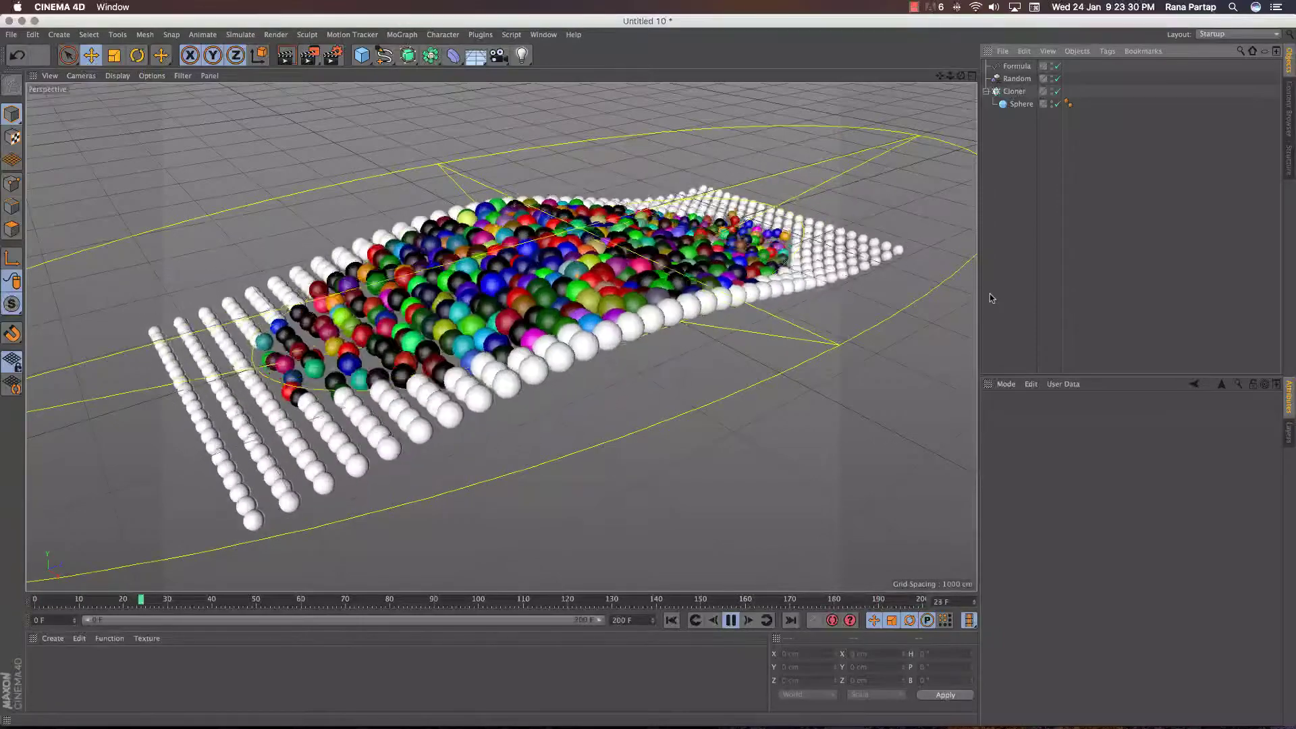
Set the Formula effector's uniform scale to -0.23 and orbit closer to the grid.
{"action": "left_click", "coordinate": [1016, 67]}
{"action": "left_click", "coordinate": [1092, 413]}
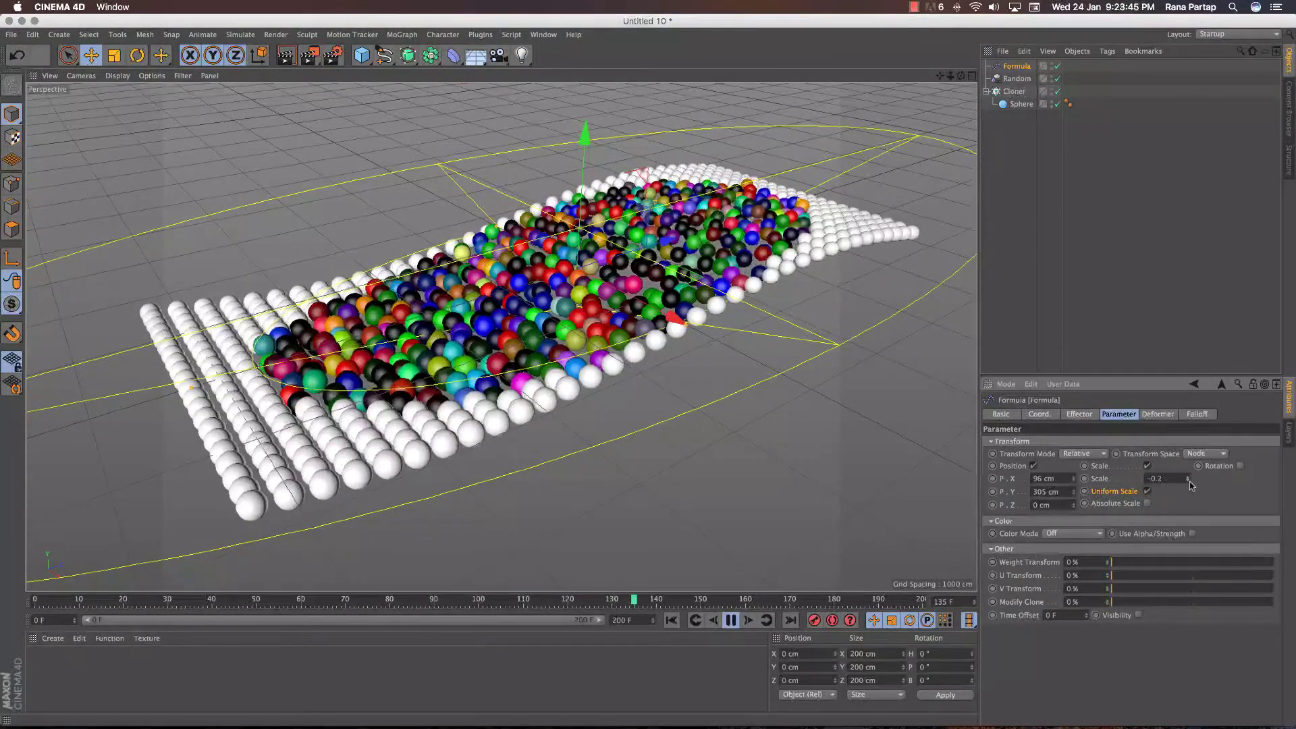
{"action": "left_click_drag", "start_coordinate": [481, 327], "coordinate": [548, 315], "text": "alt"}
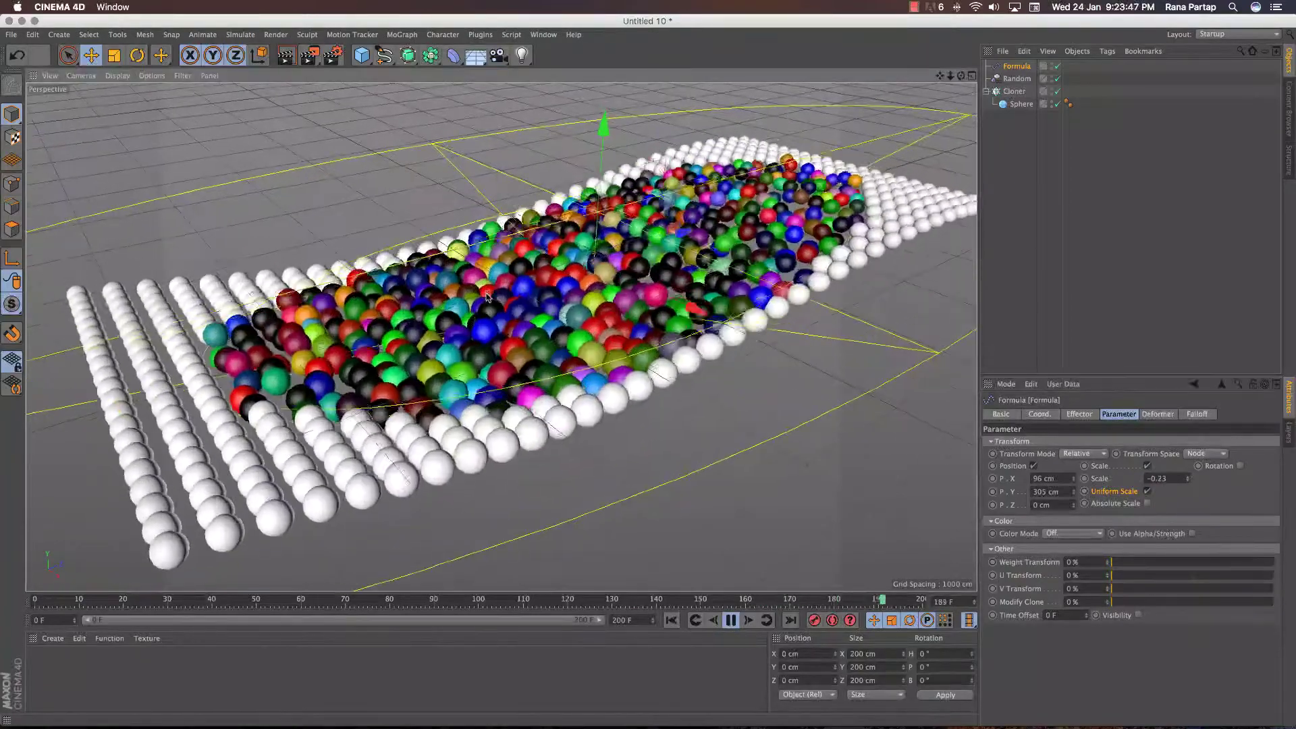
{"action": "left_click", "coordinate": [1026, 270]}
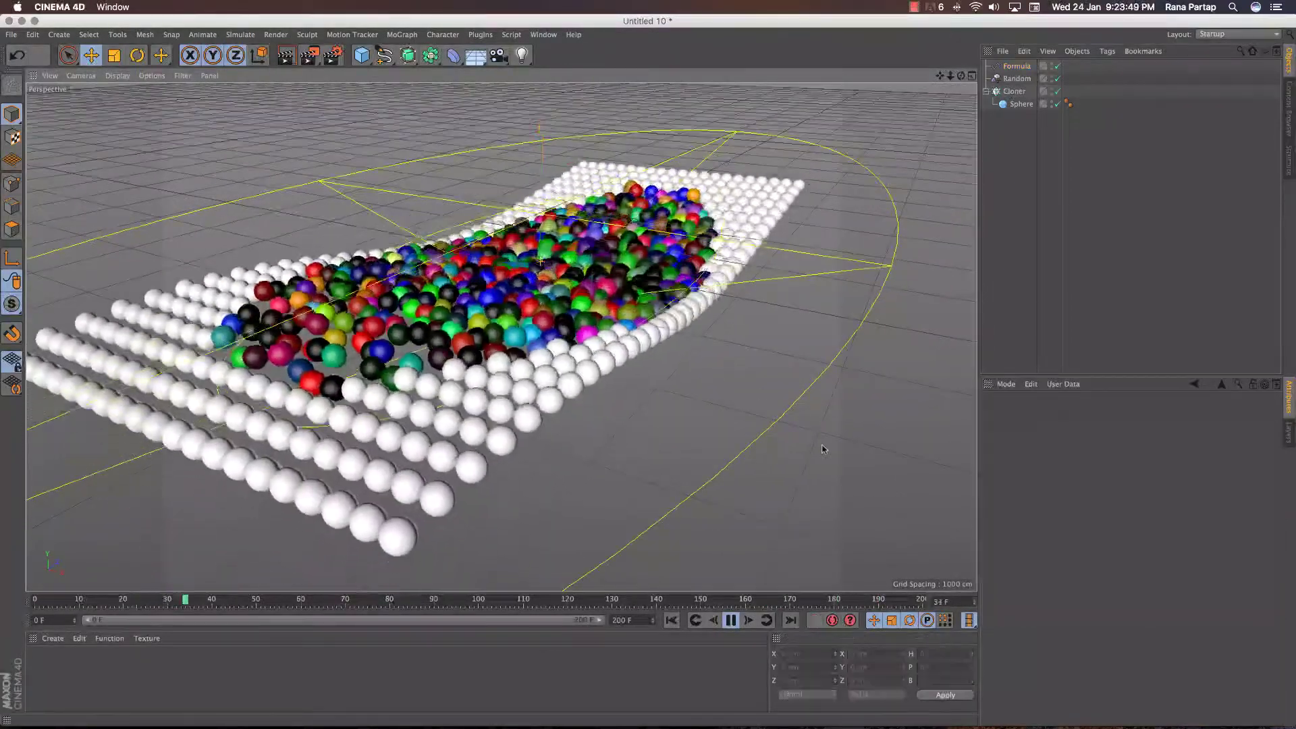
Replay the sphere animation from the start and pause it at frame 197.
{"action": "left_click", "coordinate": [1054, 65]}
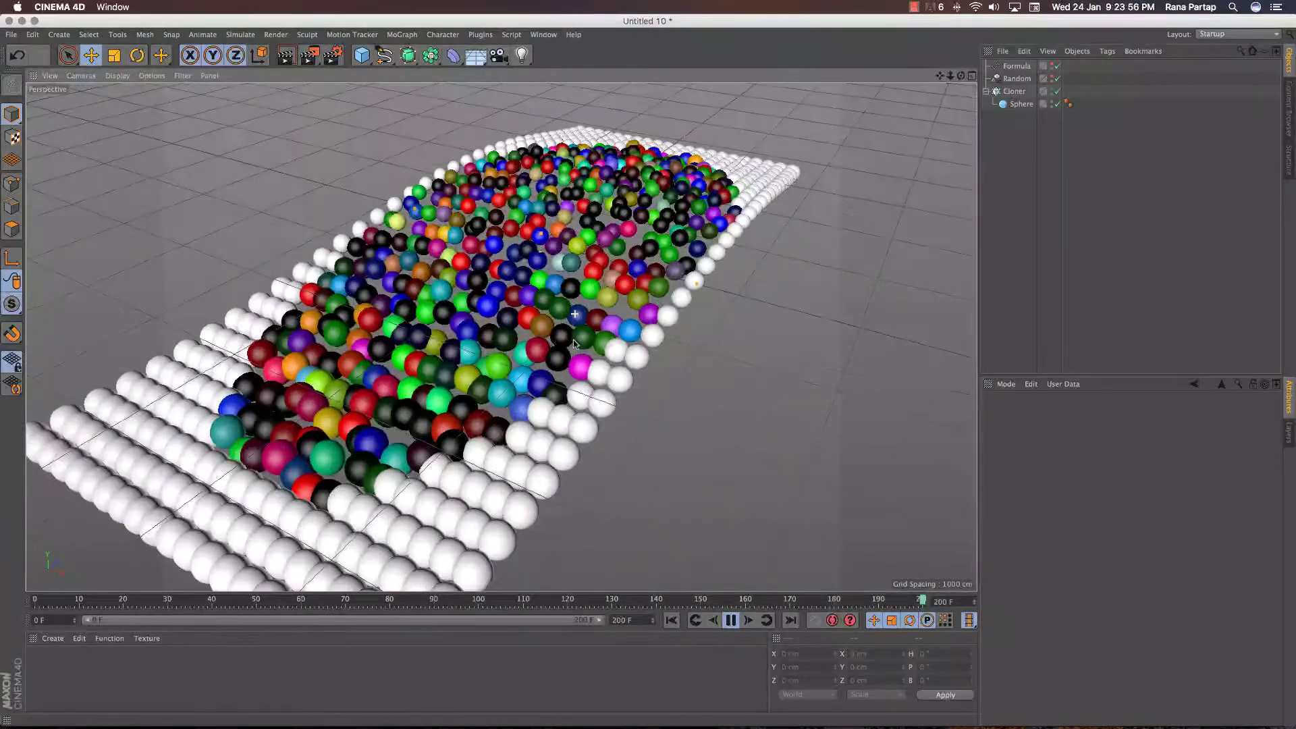
{"action": "left_click_drag", "start_coordinate": [575, 317], "coordinate": [633, 323], "text": "alt"}
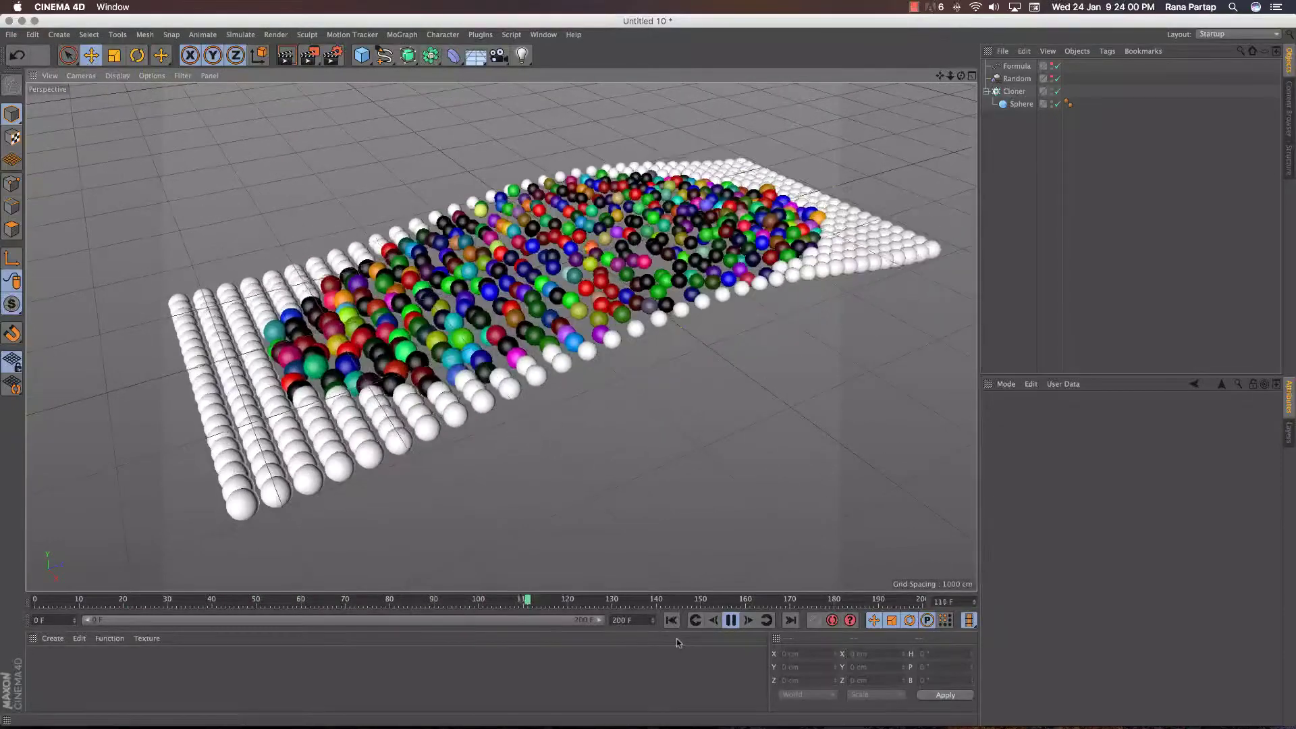
{"action": "key", "text": "shift+f"}
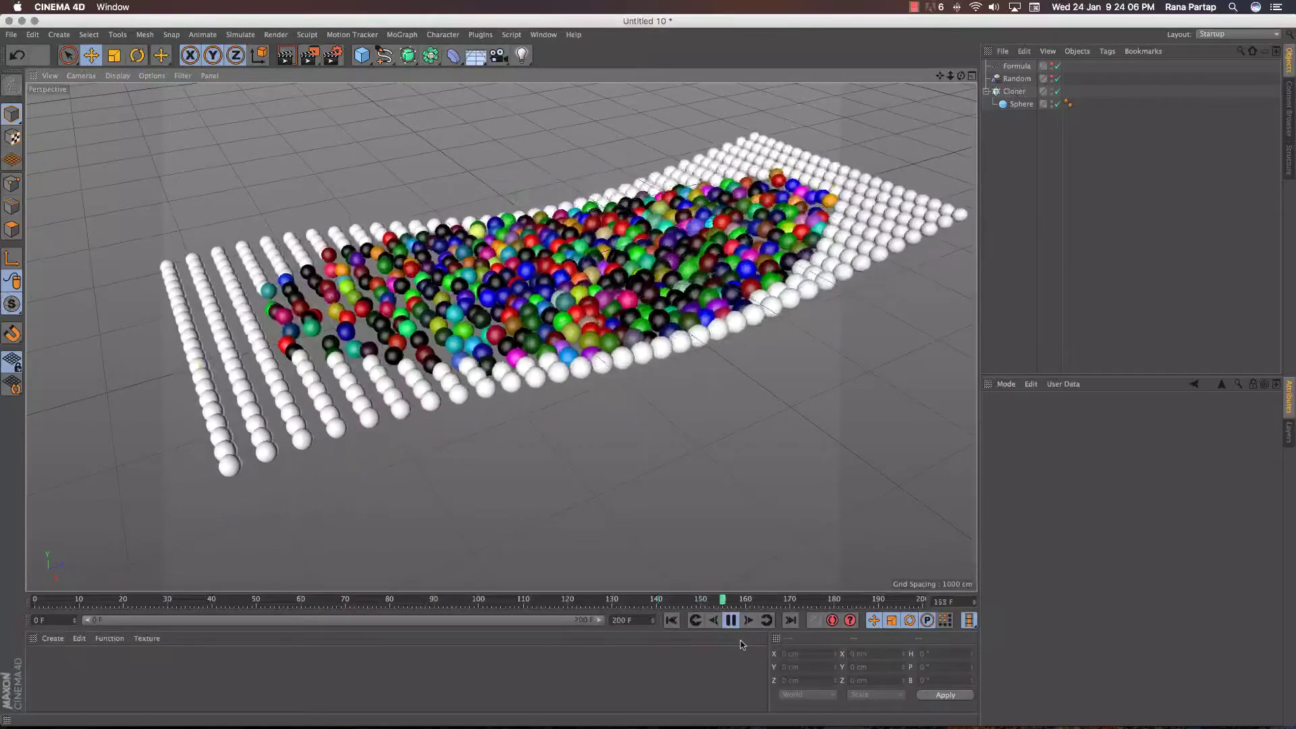
{"action": "left_click", "coordinate": [733, 624]}
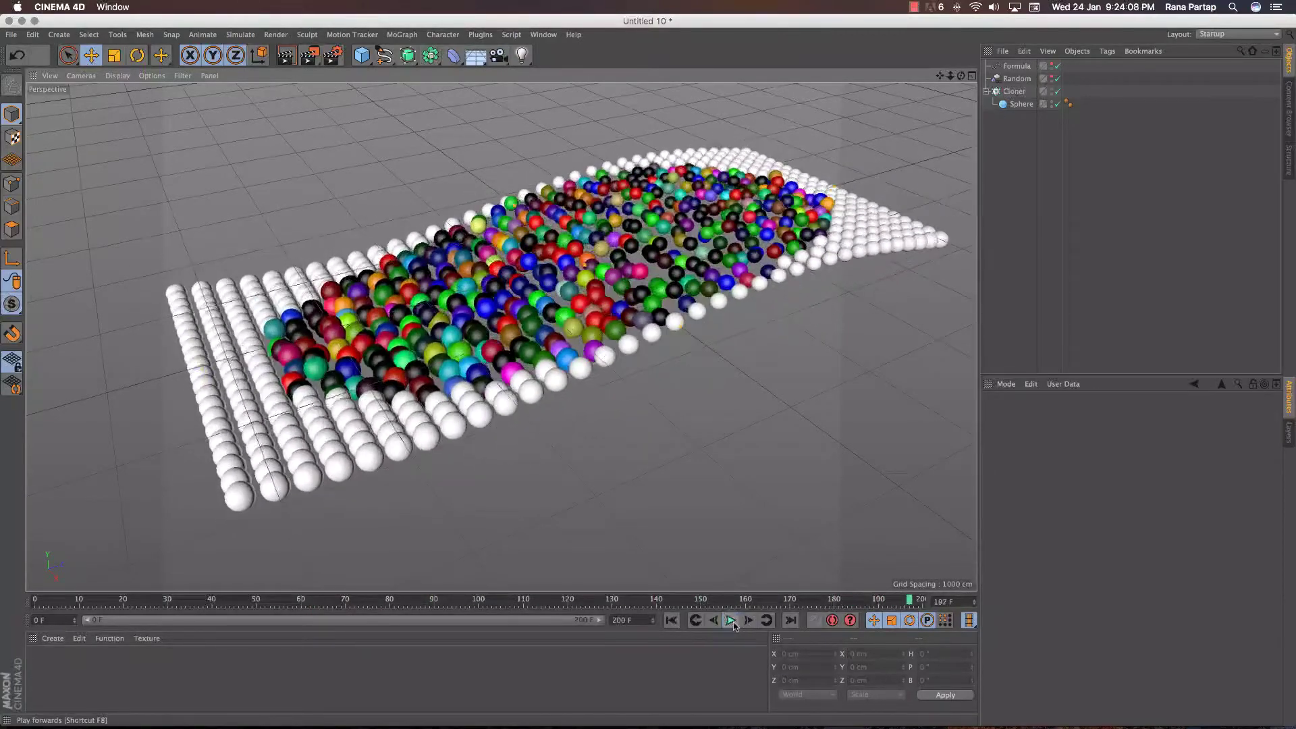
{"action": "left_click", "coordinate": [740, 657]}
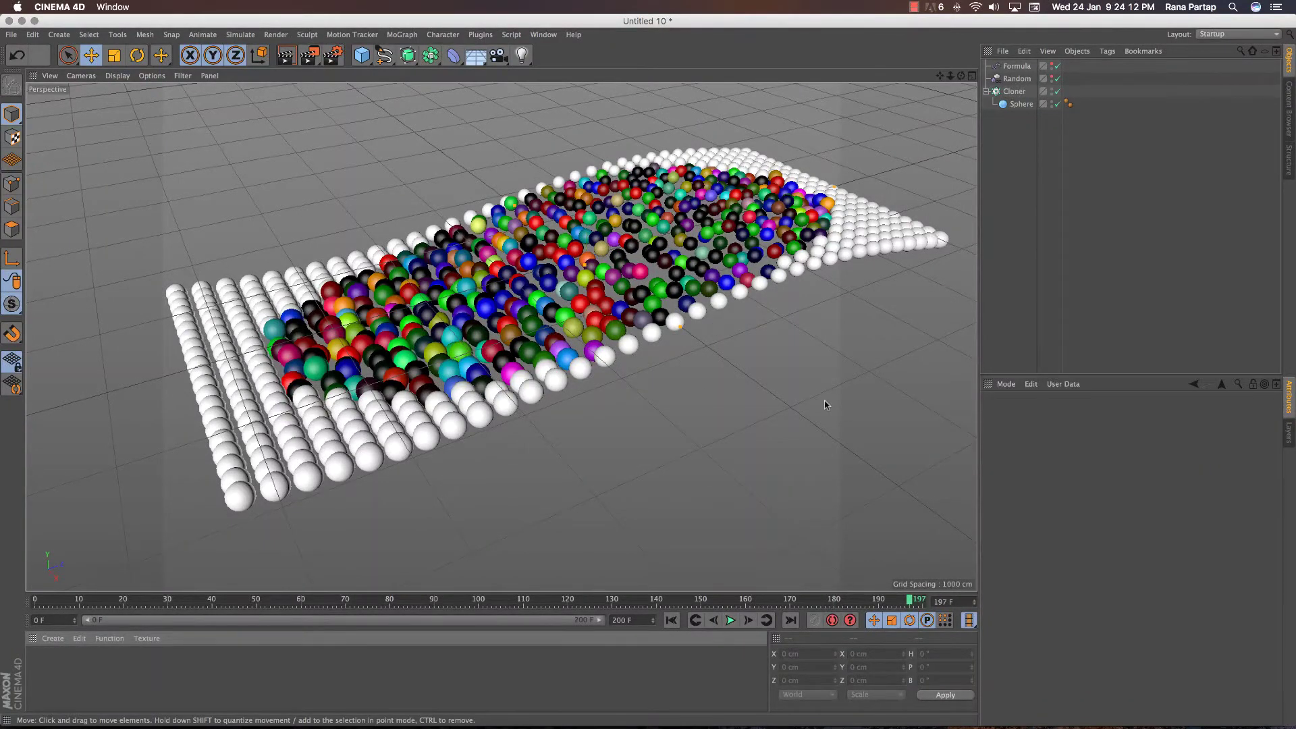
{"action": "left_click", "coordinate": [731, 619]}
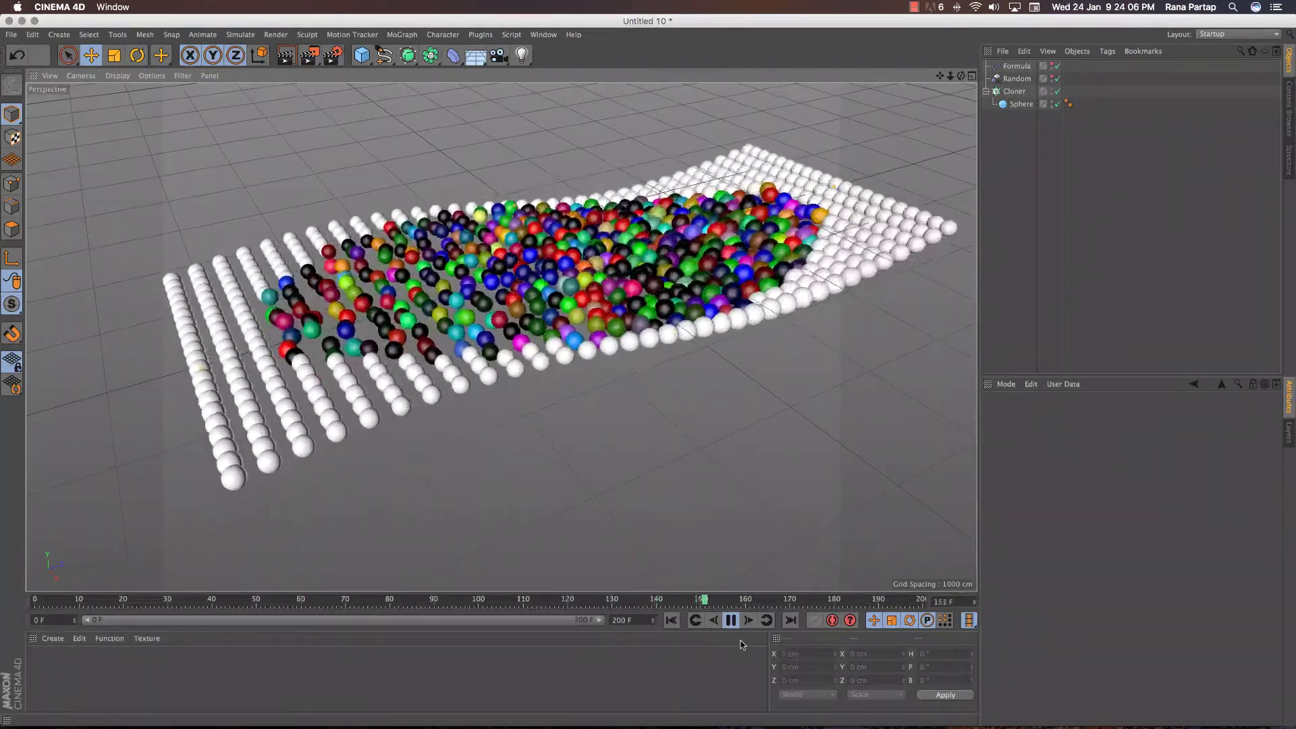
{"action": "left_click", "coordinate": [730, 620]}
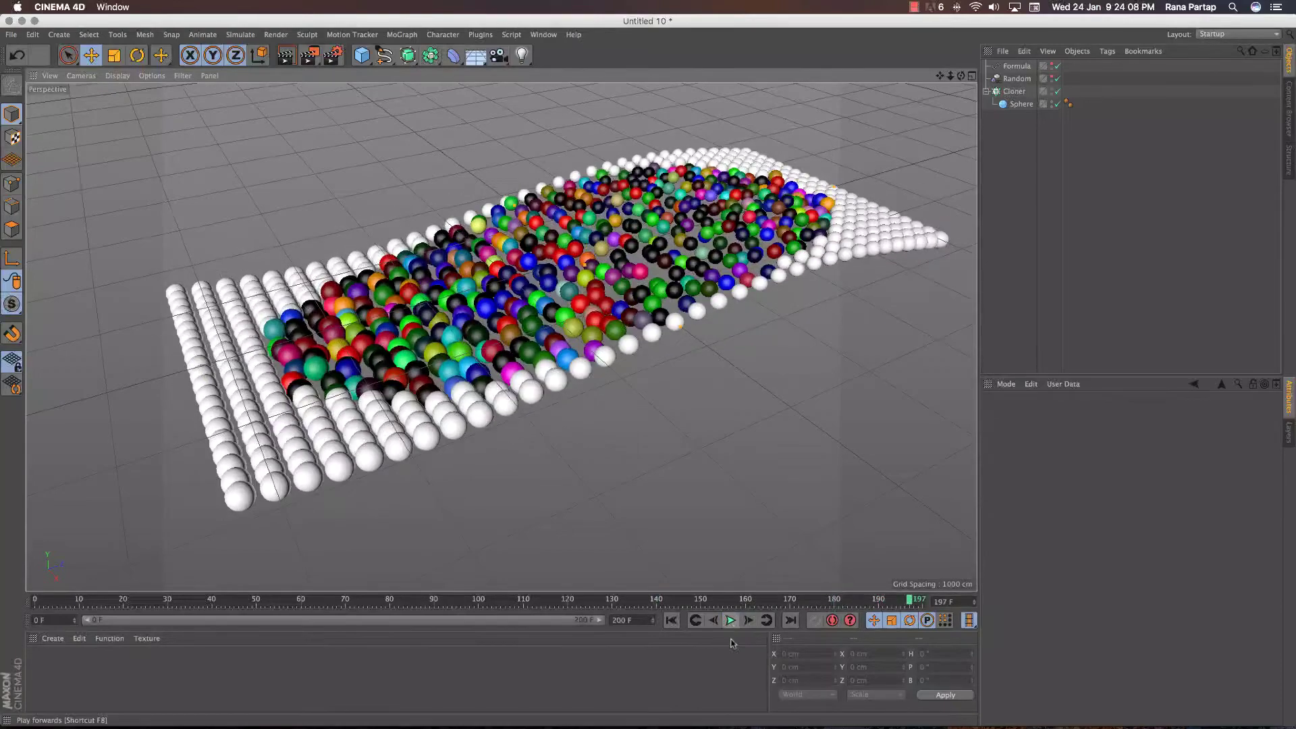